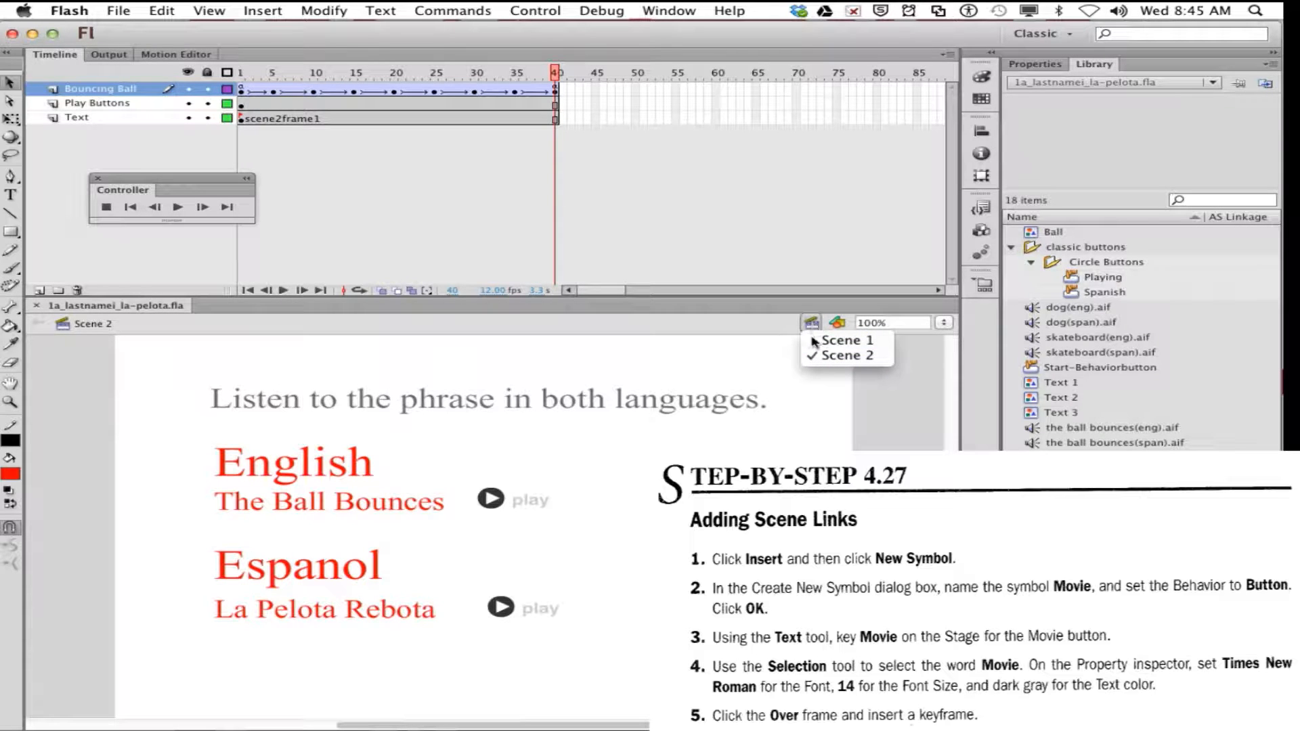
View Scene 1 and return to Scene 2
{"action": "left_click", "coordinate": [820, 353]}
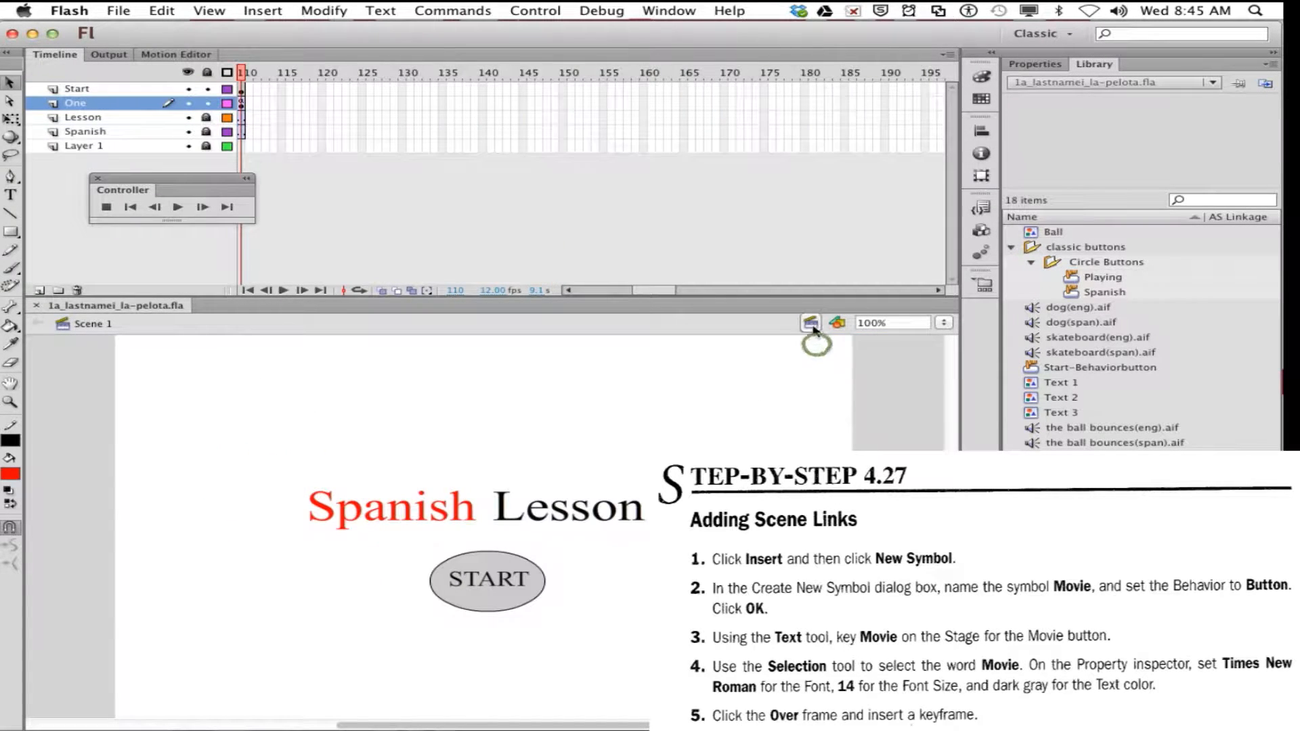
{"action": "left_click", "coordinate": [812, 324]}
{"action": "left_click", "coordinate": [830, 359]}
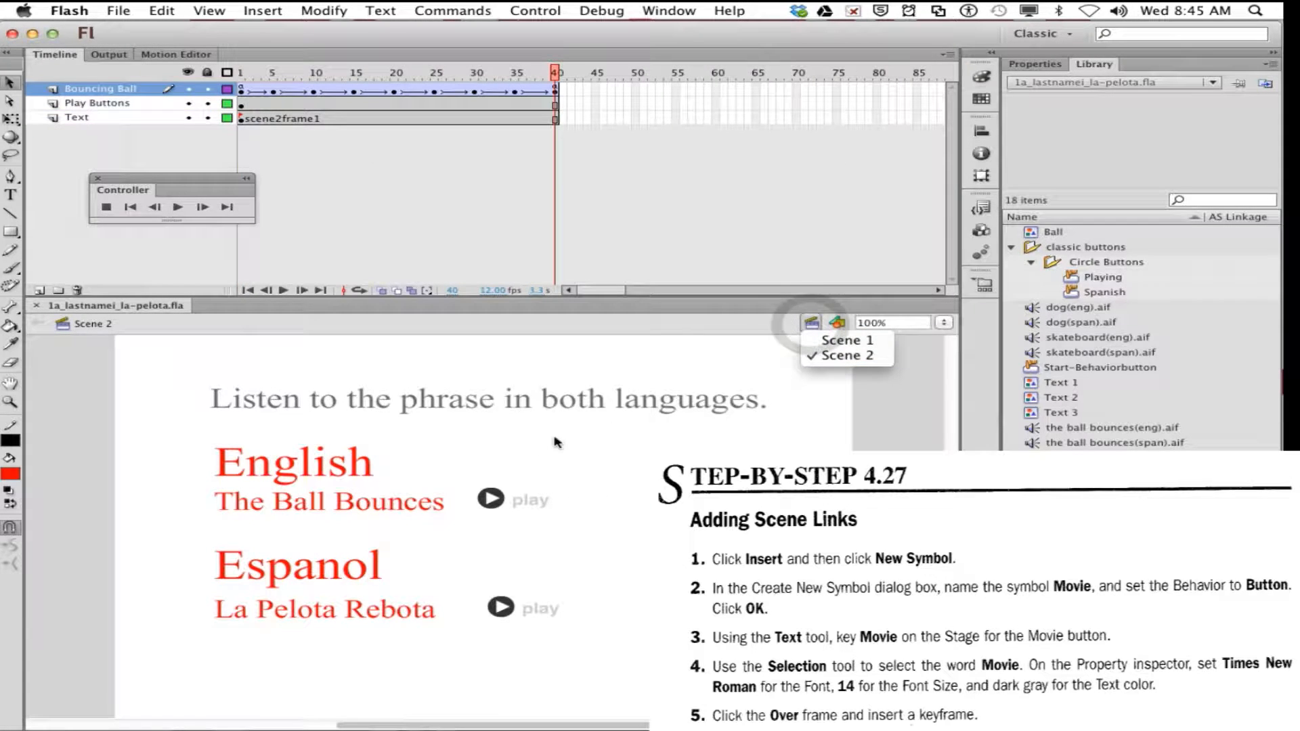
{"action": "left_click", "coordinate": [872, 442]}
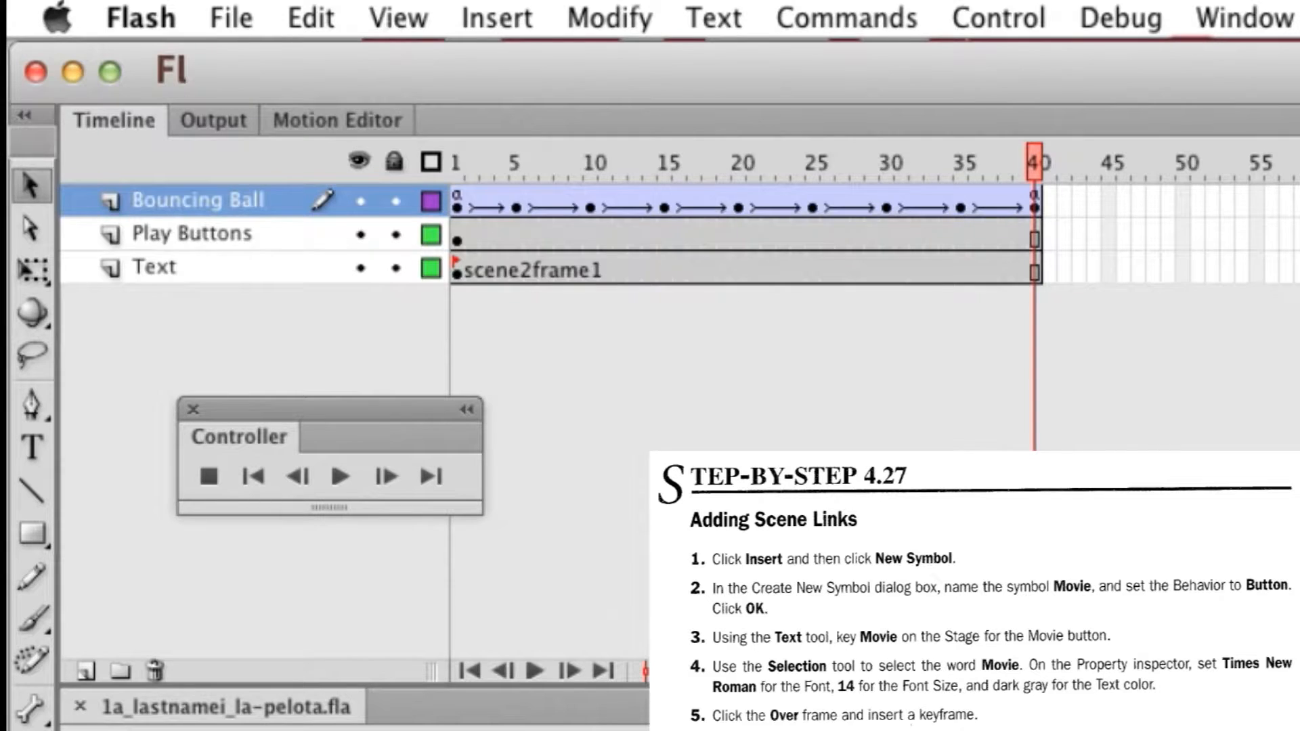
Create a new button symbol named Movie
{"action": "left_click", "coordinate": [496, 17]}
{"action": "left_click", "coordinate": [521, 58]}
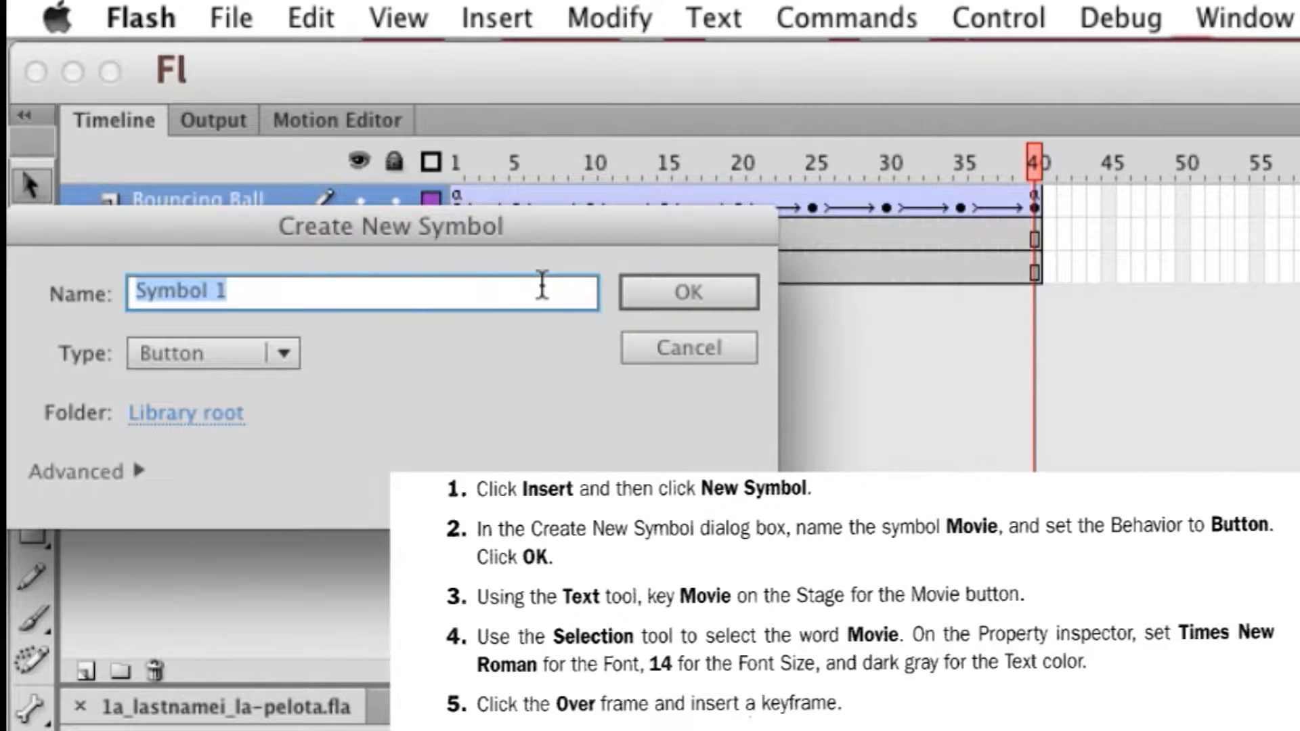
{"action": "type", "text": "Movie"}
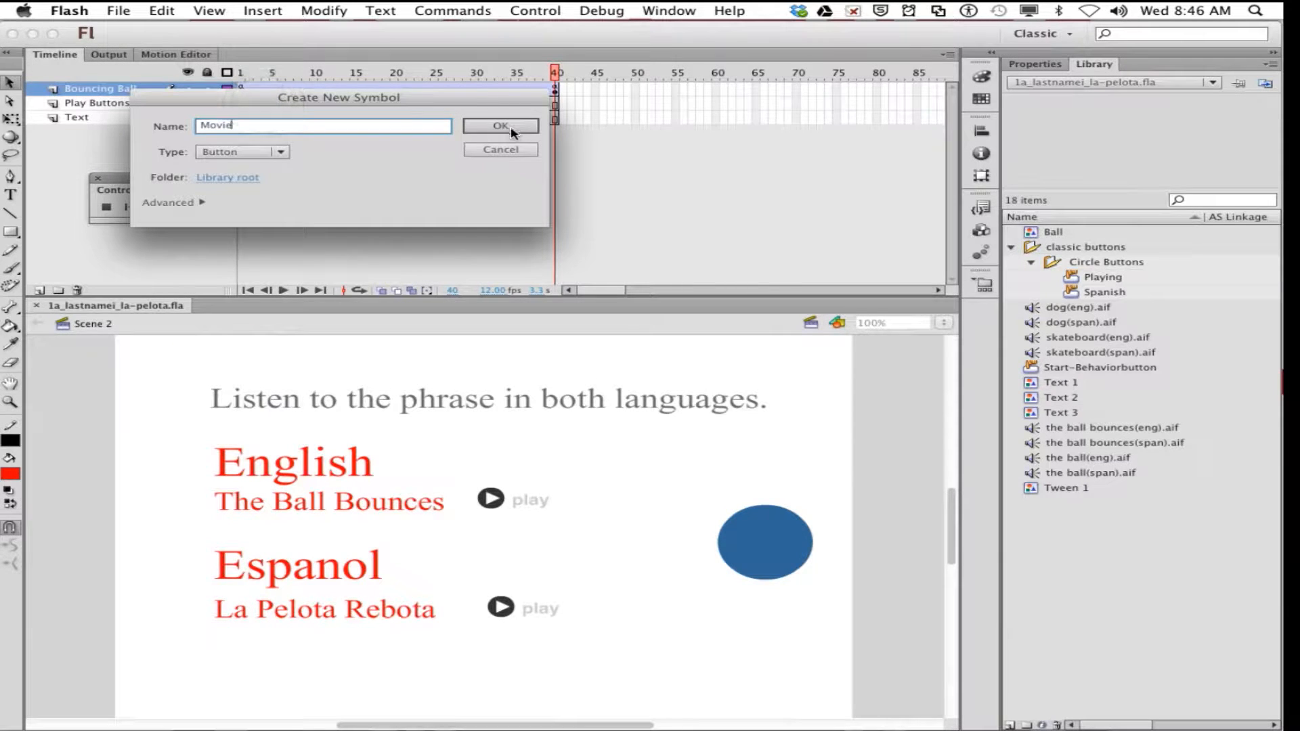
{"action": "left_click", "coordinate": [689, 291]}
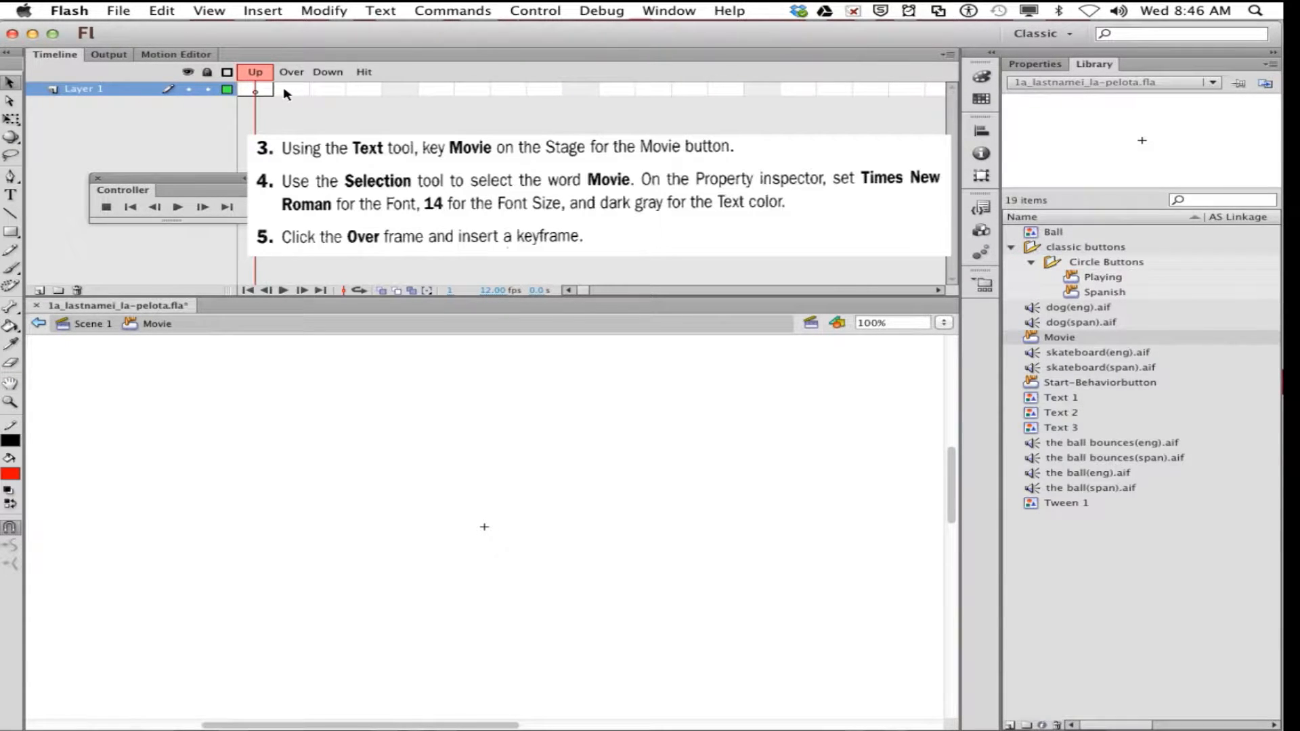
Add the text "Movie" at the centre of the stage in the button's Up frame
{"action": "key", "text": "t"}
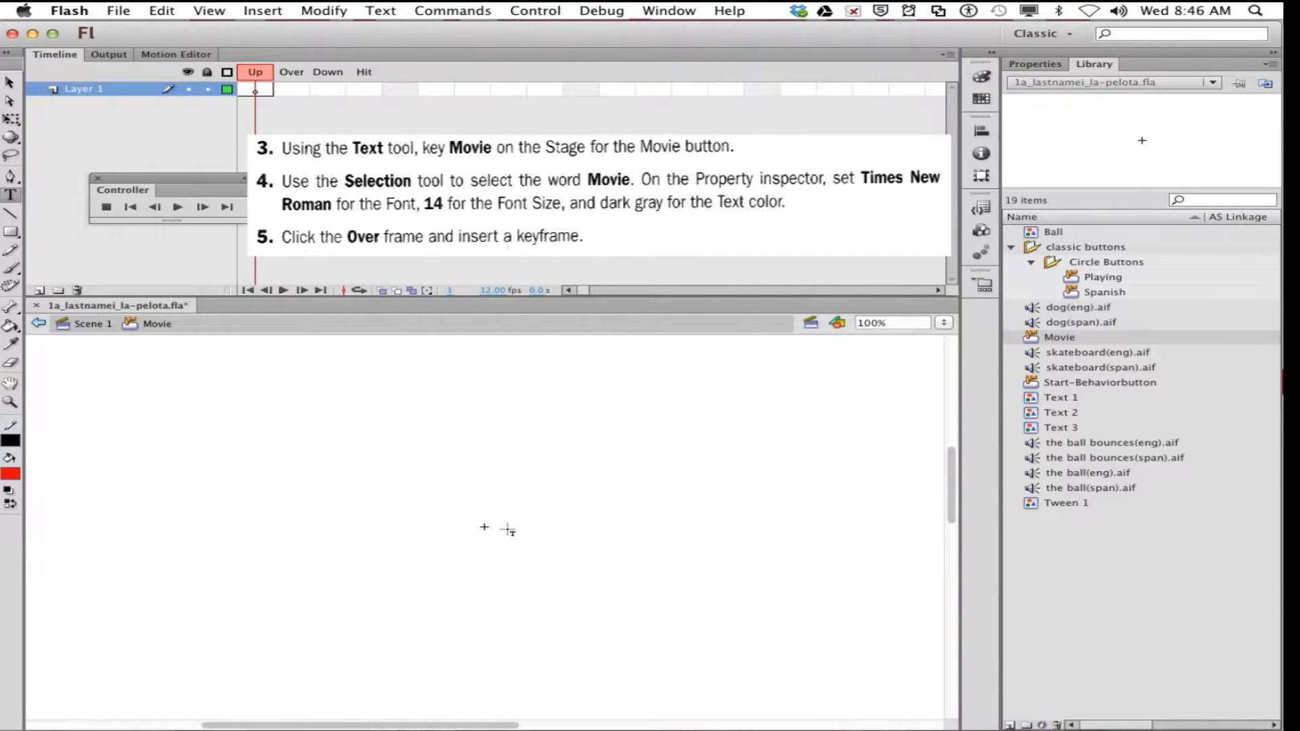
{"action": "left_click", "coordinate": [464, 521]}
{"action": "type", "text": "Movie"}
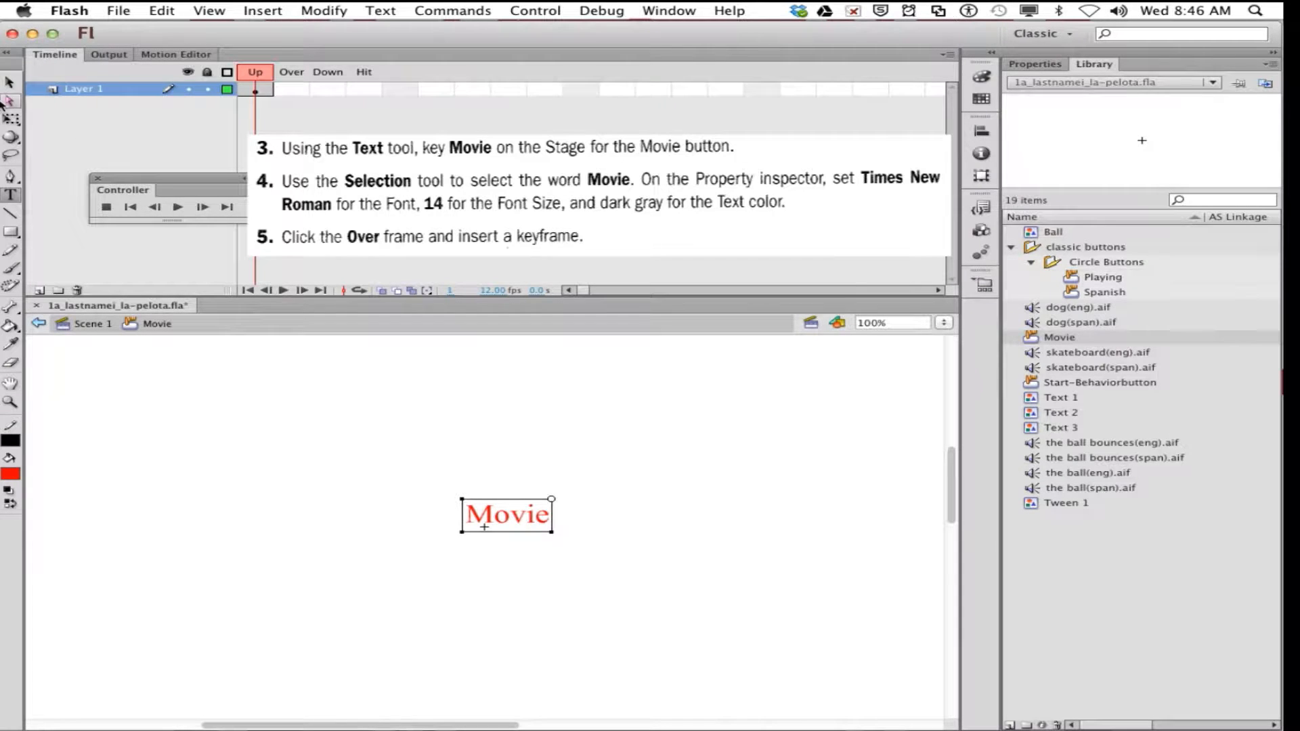
Set the Movie text in the Up frame to 14 pt and dark gray
{"action": "left_click", "coordinate": [11, 84]}
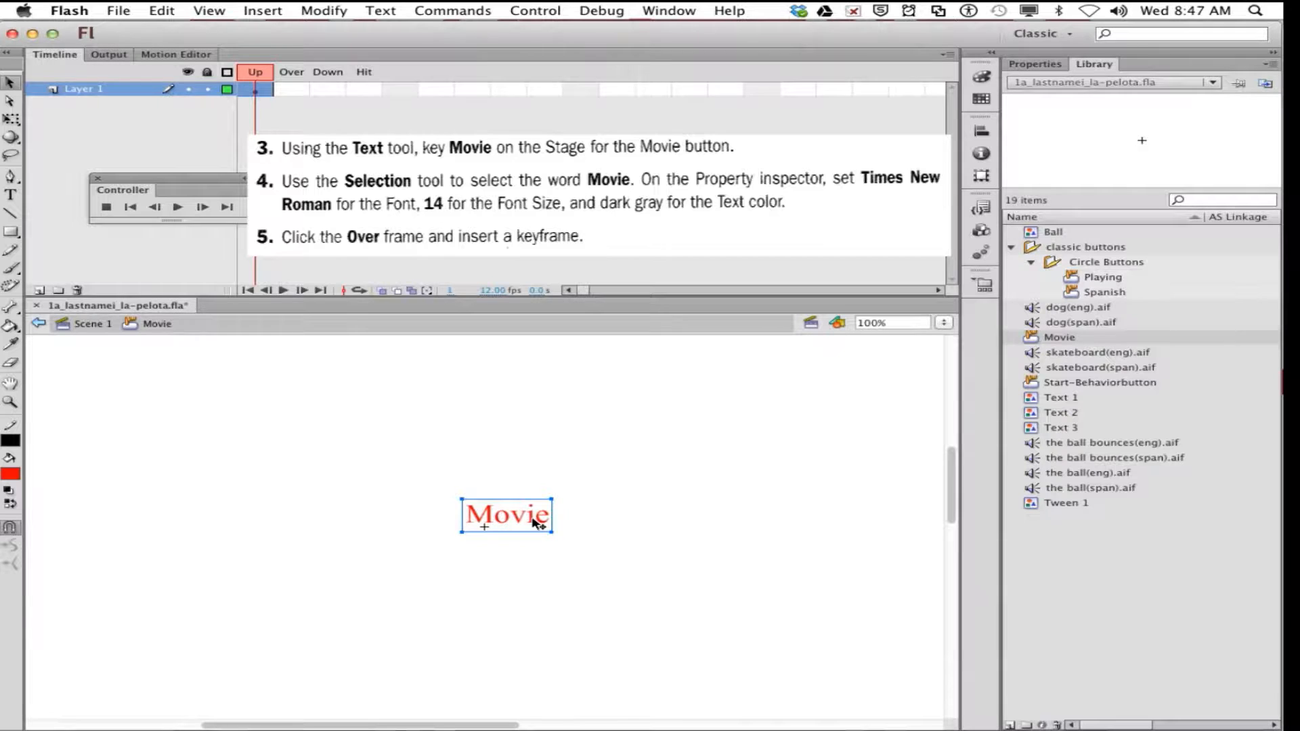
{"action": "left_click", "coordinate": [1040, 65]}
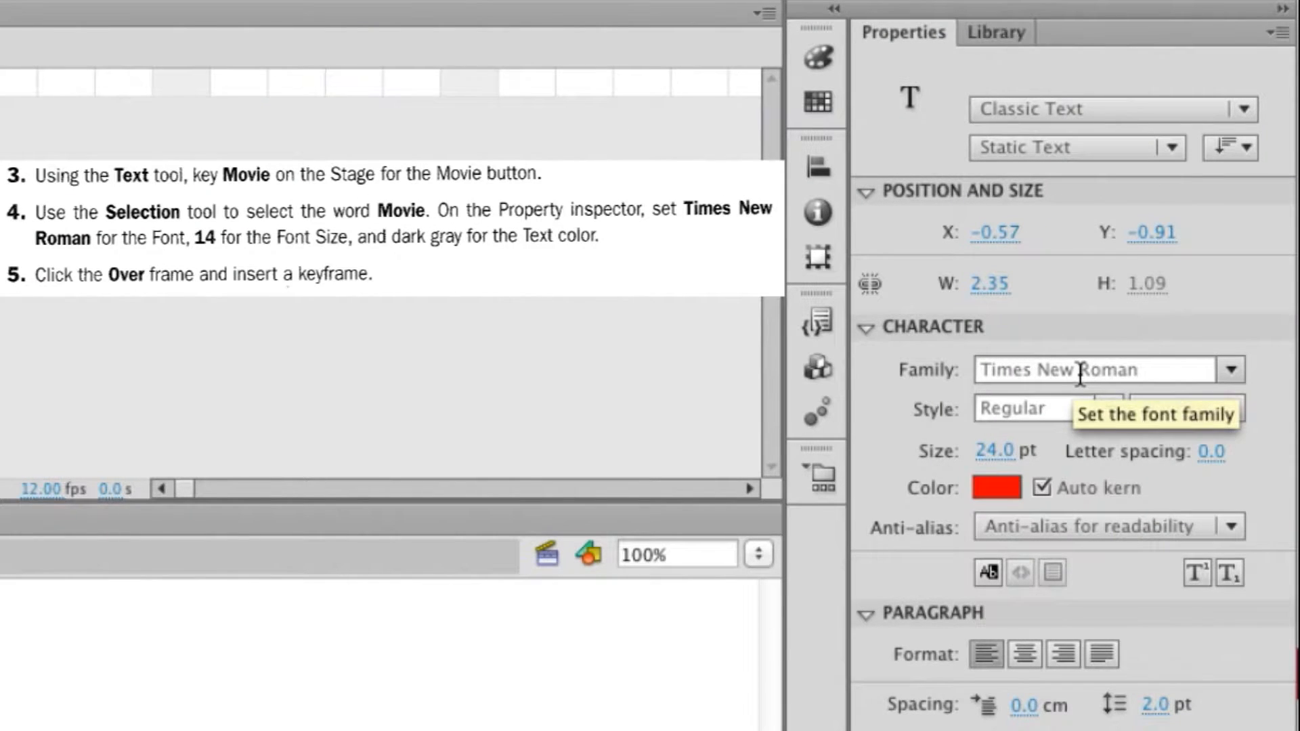
{"action": "left_click", "coordinate": [1001, 452]}
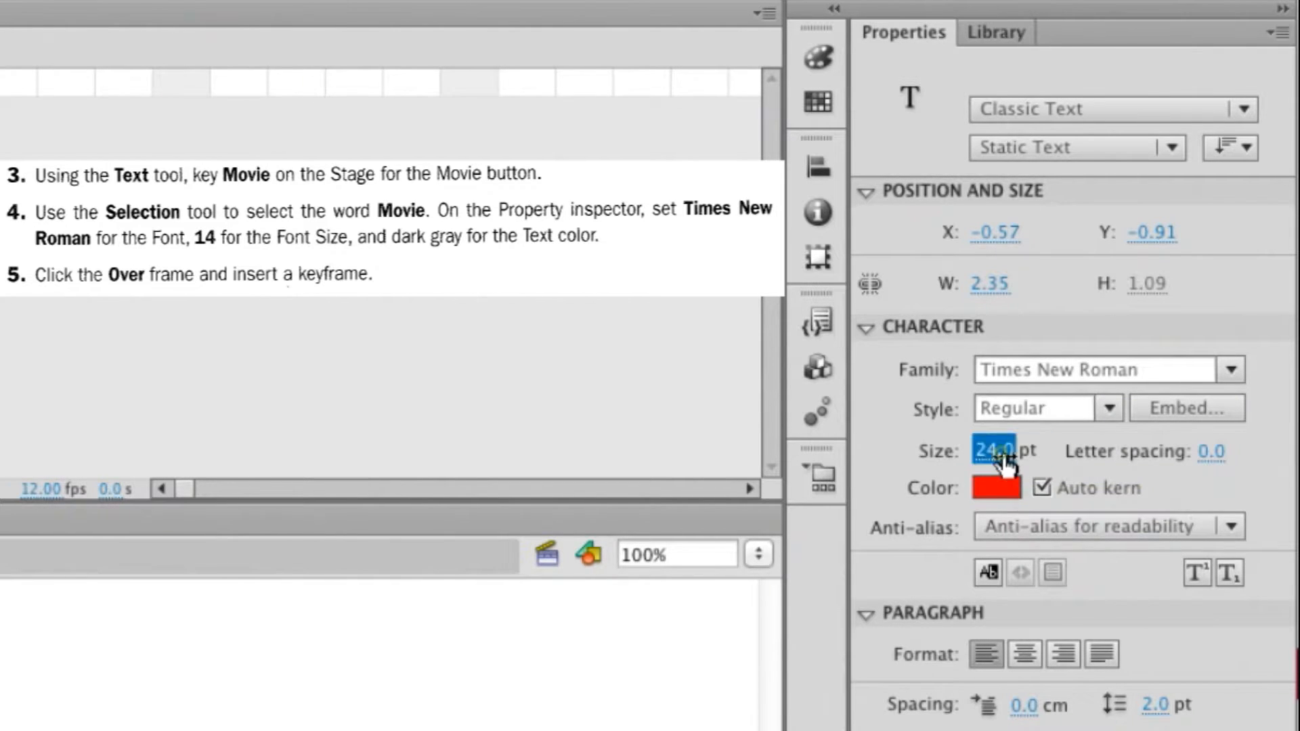
{"action": "type", "text": "14"}
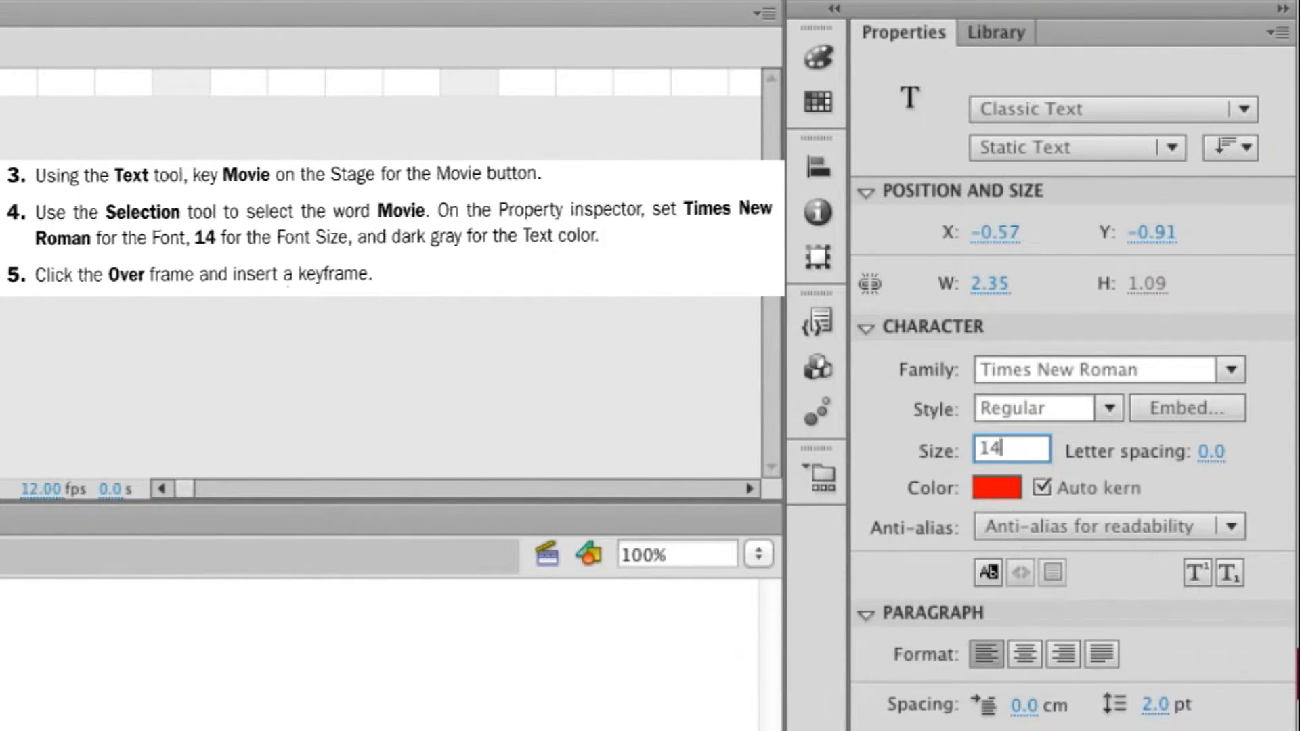
{"action": "left_click", "coordinate": [1004, 490]}
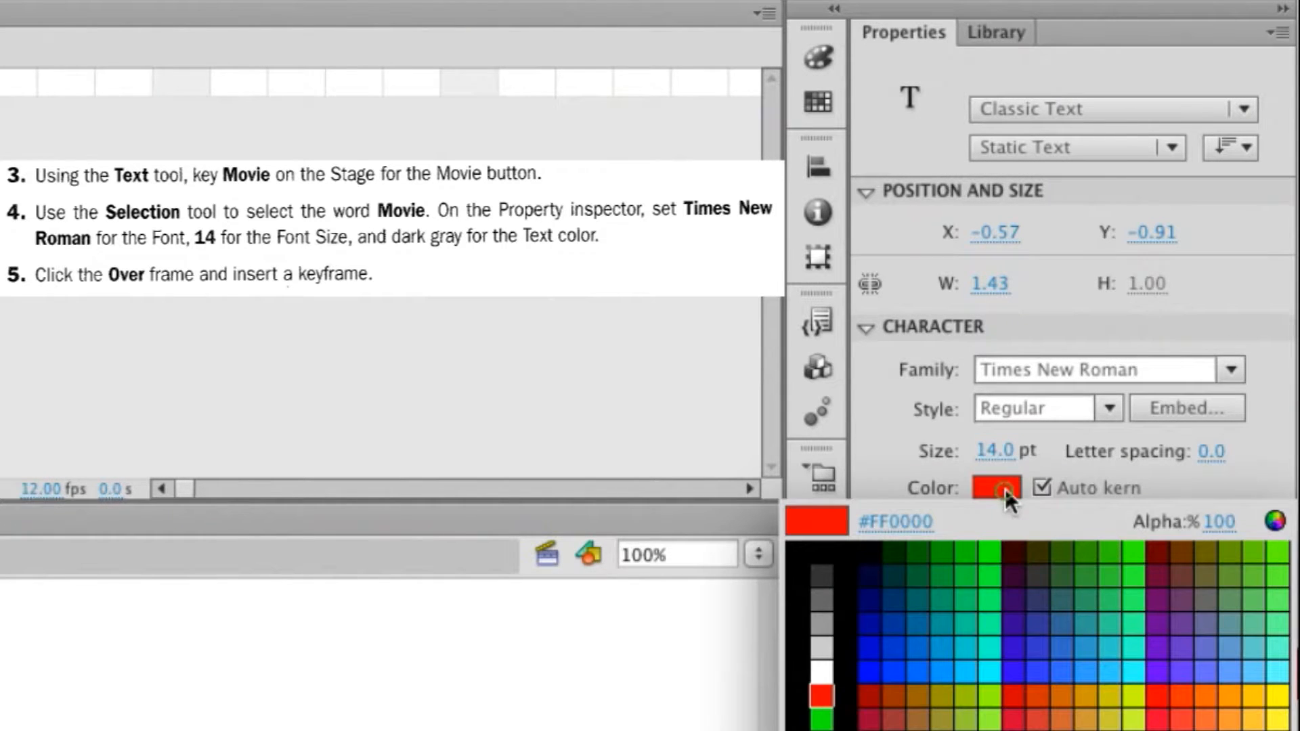
{"action": "left_click", "coordinate": [823, 597]}
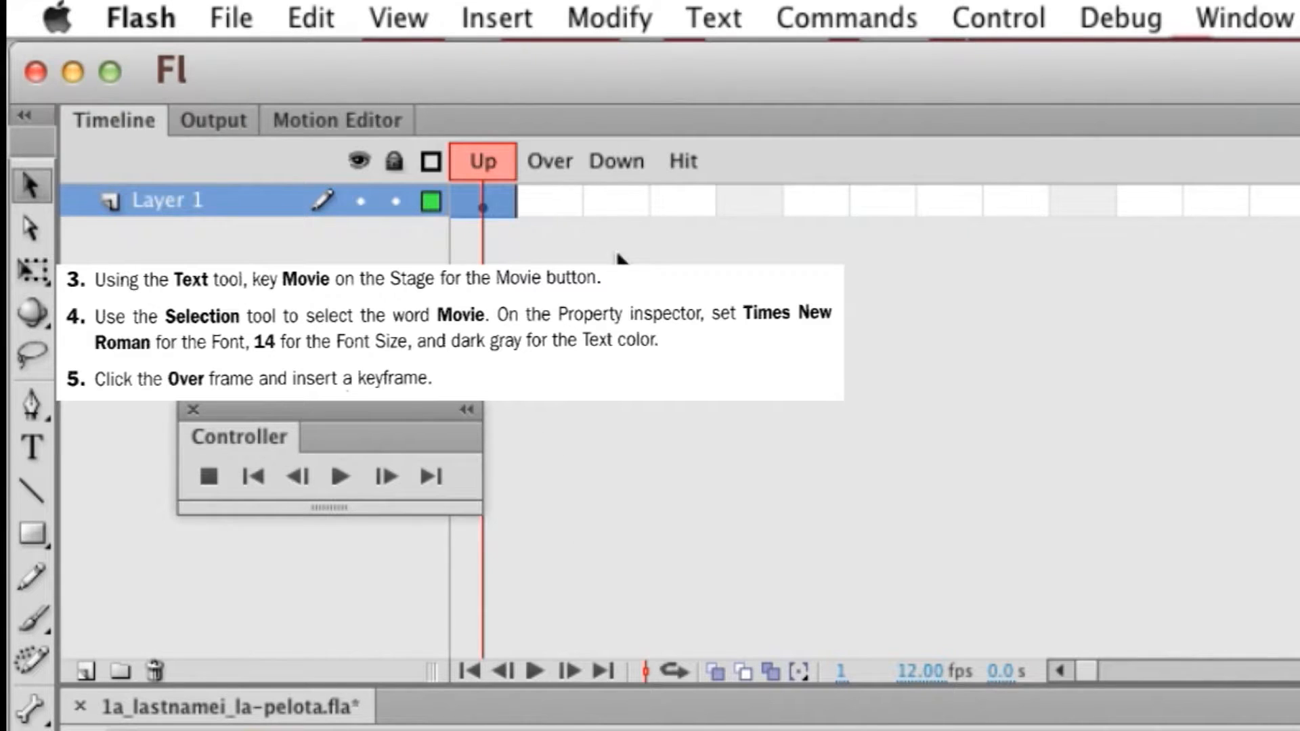
Save the document and insert a keyframe in the button's Over frame
{"action": "left_click", "coordinate": [554, 195]}
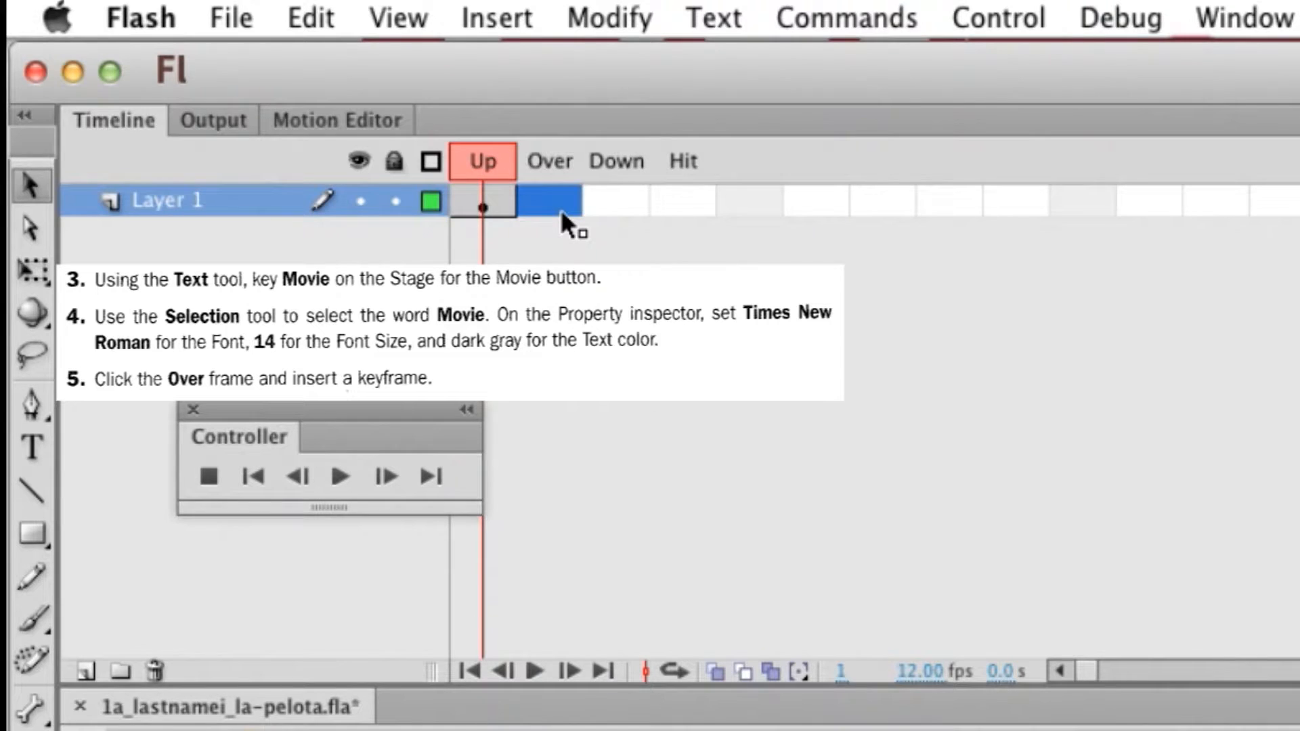
{"action": "key", "text": "super+s"}
{"action": "key", "text": "F6"}
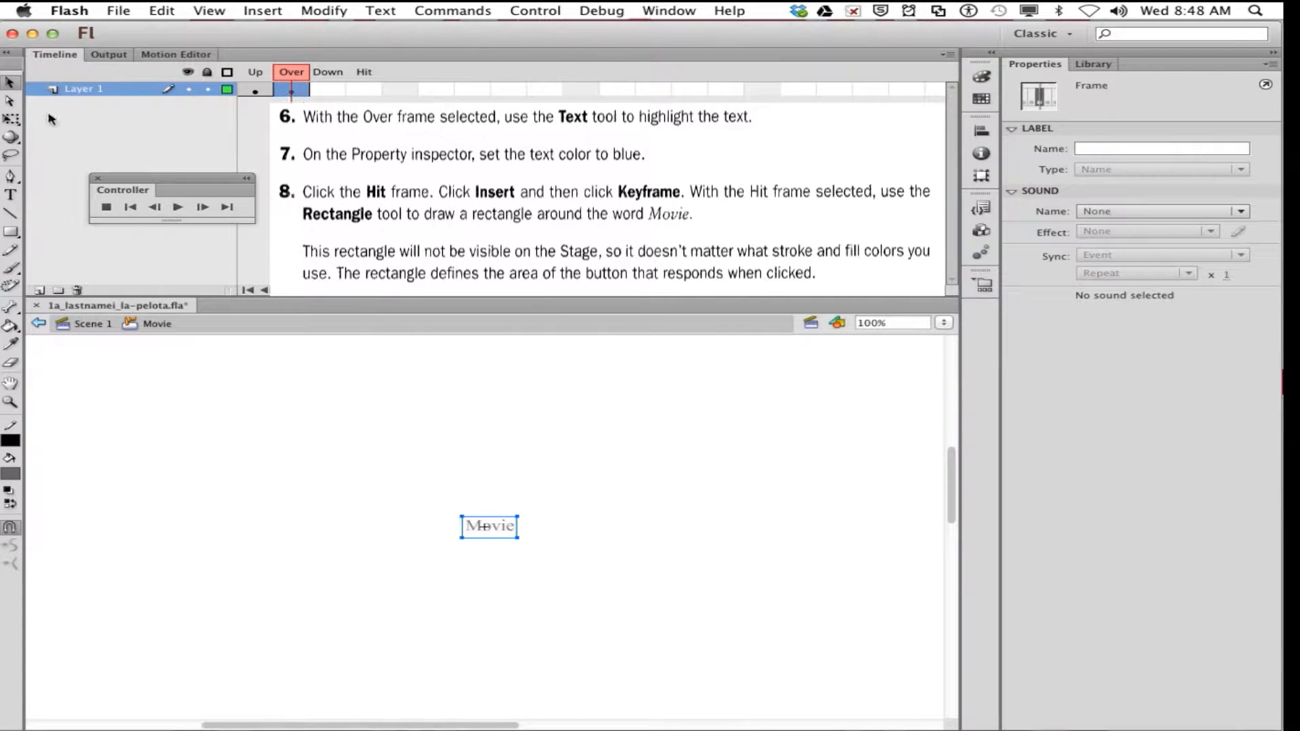
Color the Movie text in the Over frame blue and compare it with the Up frame
{"action": "key", "text": "t"}
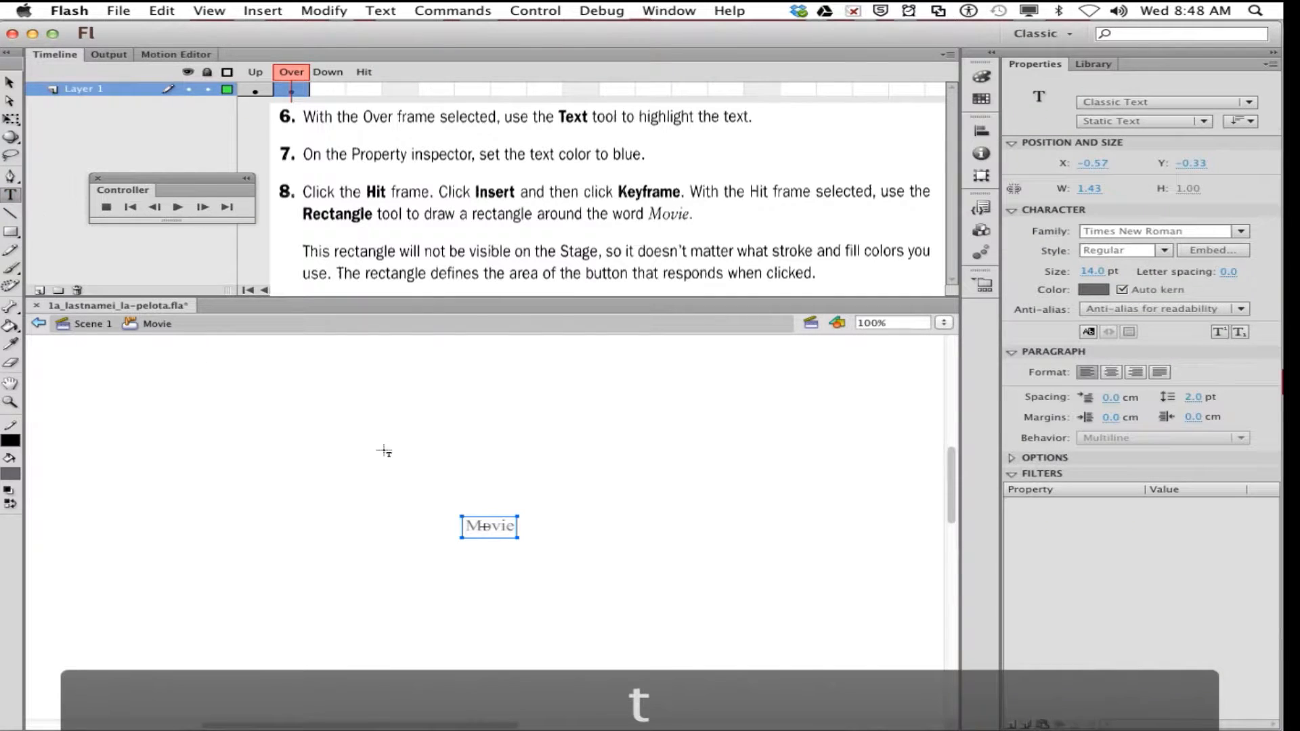
{"action": "left_click_drag", "start_coordinate": [469, 527], "coordinate": [524, 528]}
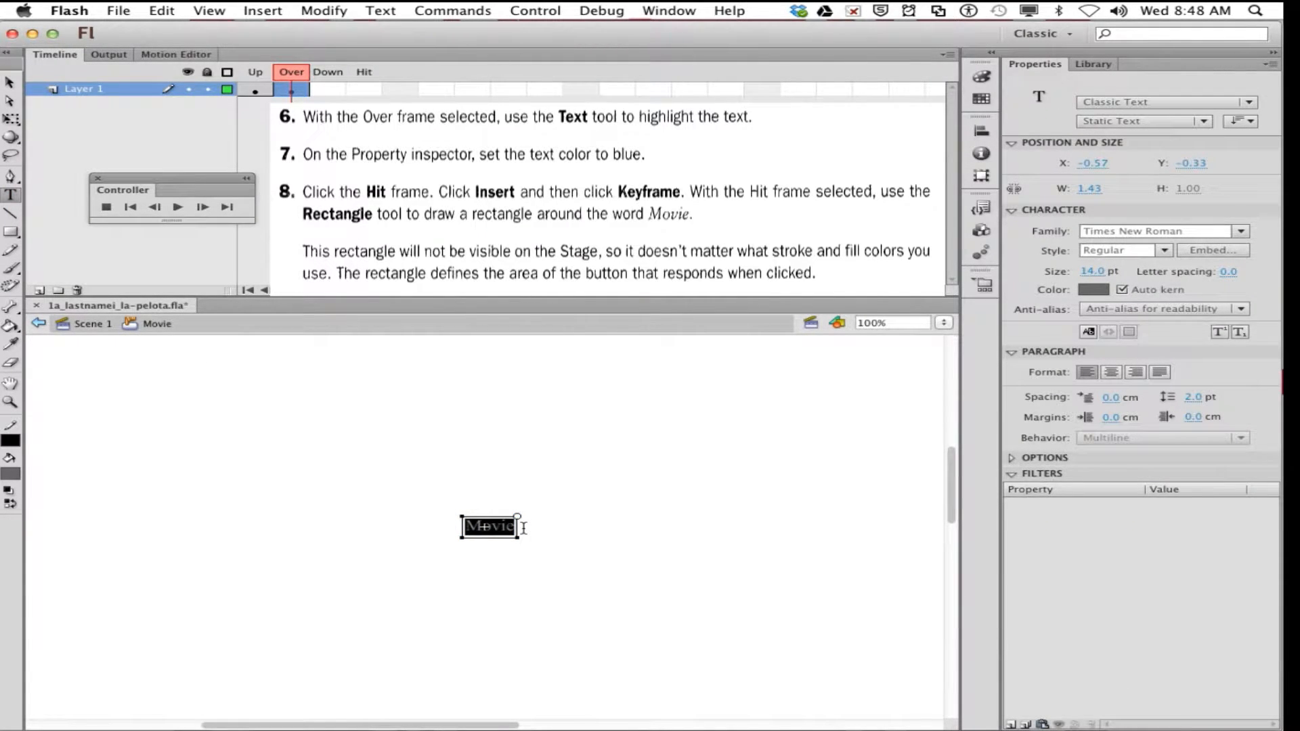
{"action": "left_click", "coordinate": [1093, 290]}
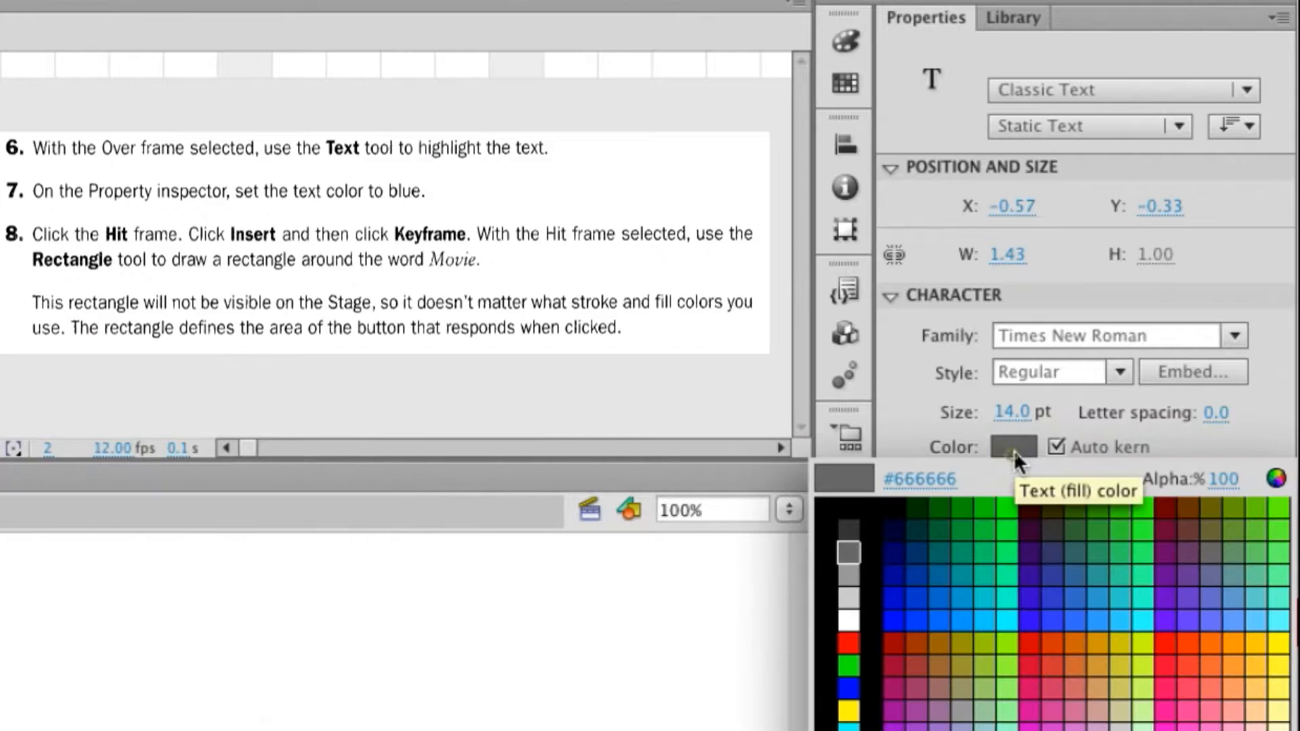
{"action": "left_click", "coordinate": [848, 689]}
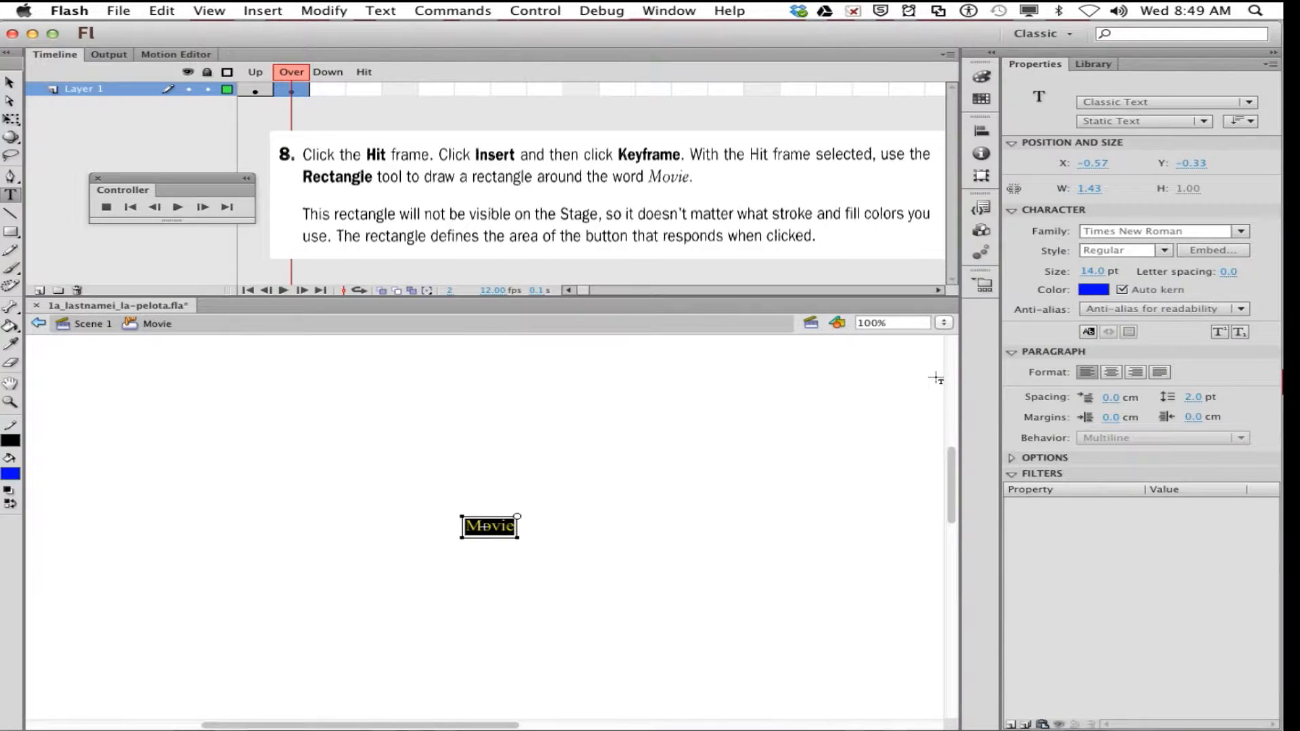
{"action": "left_click", "coordinate": [355, 506]}
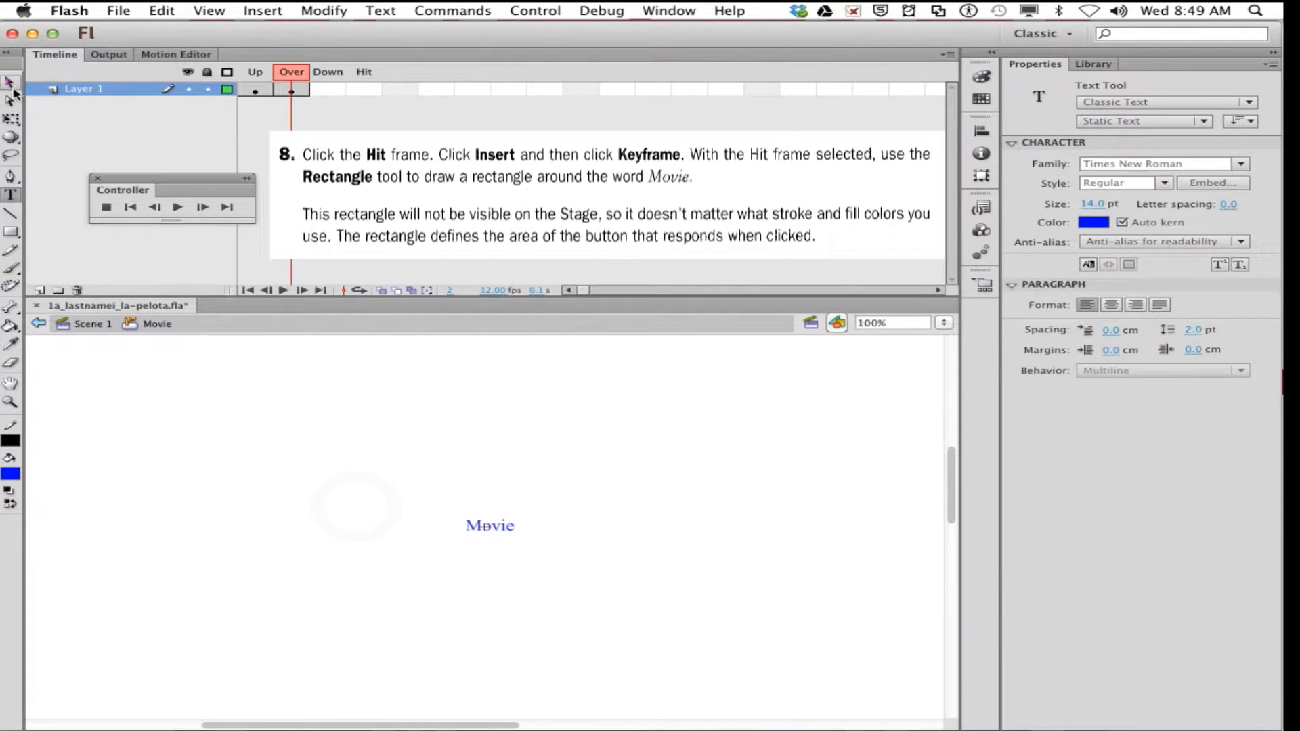
{"action": "left_click", "coordinate": [11, 85]}
{"action": "left_click", "coordinate": [450, 396]}
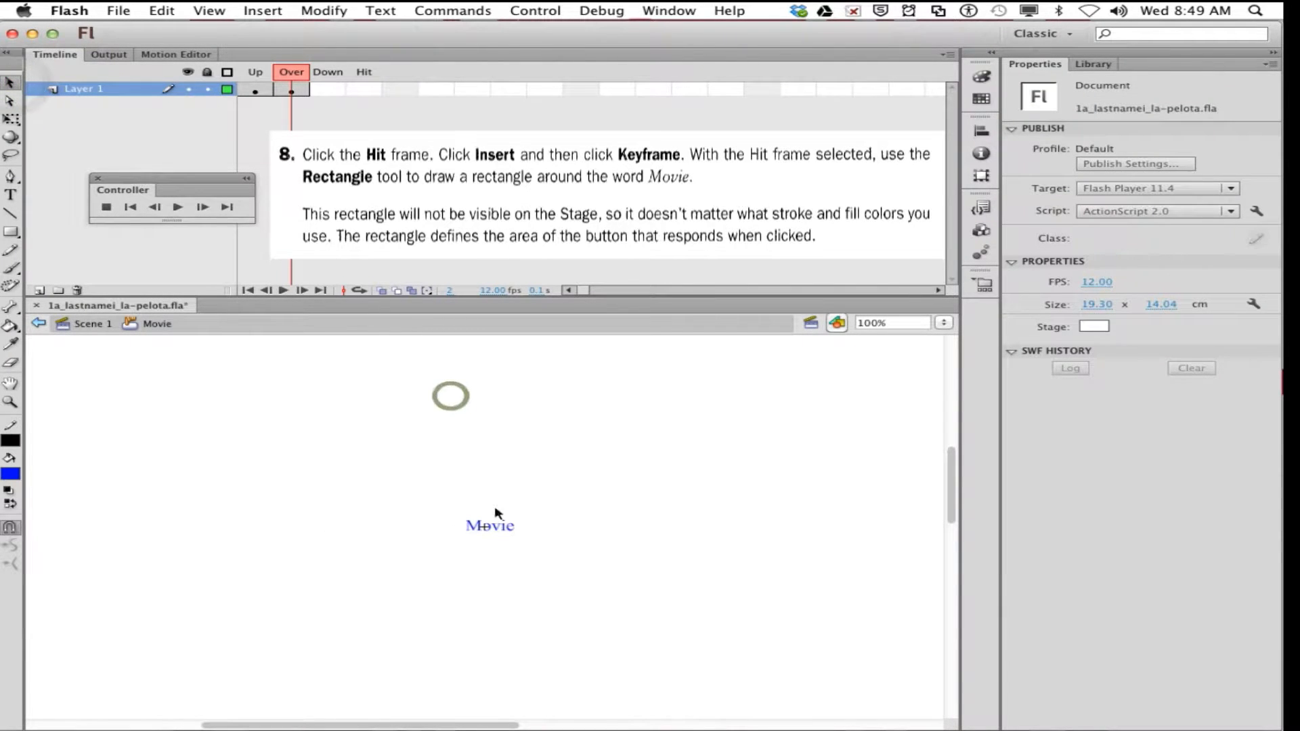
{"action": "left_click", "coordinate": [292, 91]}
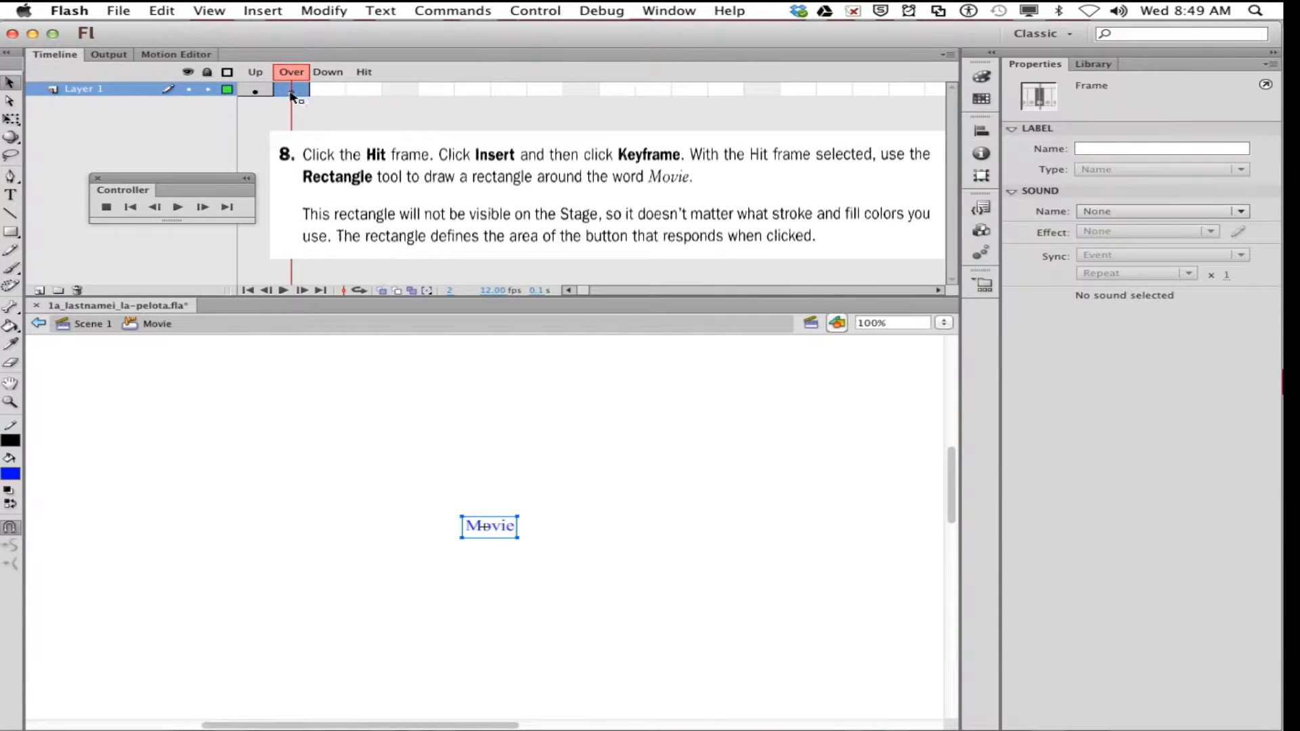
{"action": "left_click", "coordinate": [257, 90]}
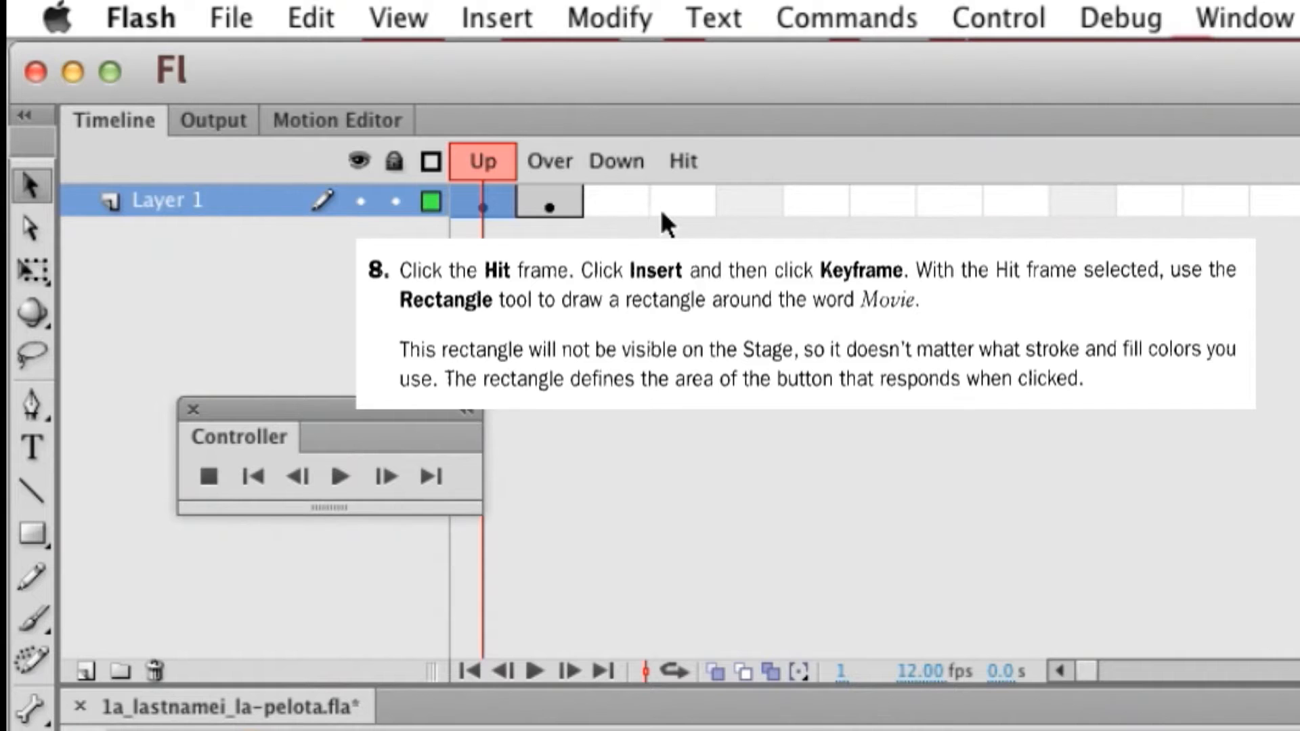
Insert a keyframe in the Hit frame and draw a rectangle covering the word Movie
{"action": "left_click", "coordinate": [358, 89]}
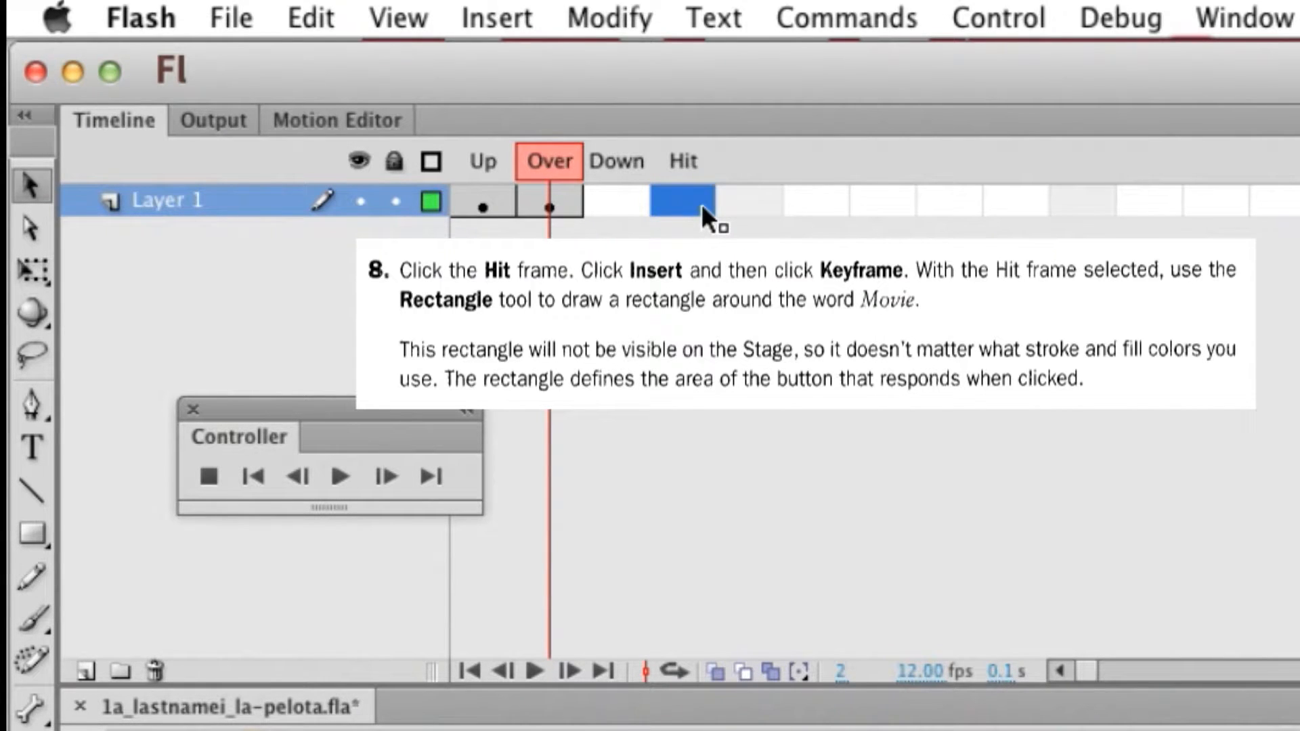
{"action": "key", "text": "F6"}
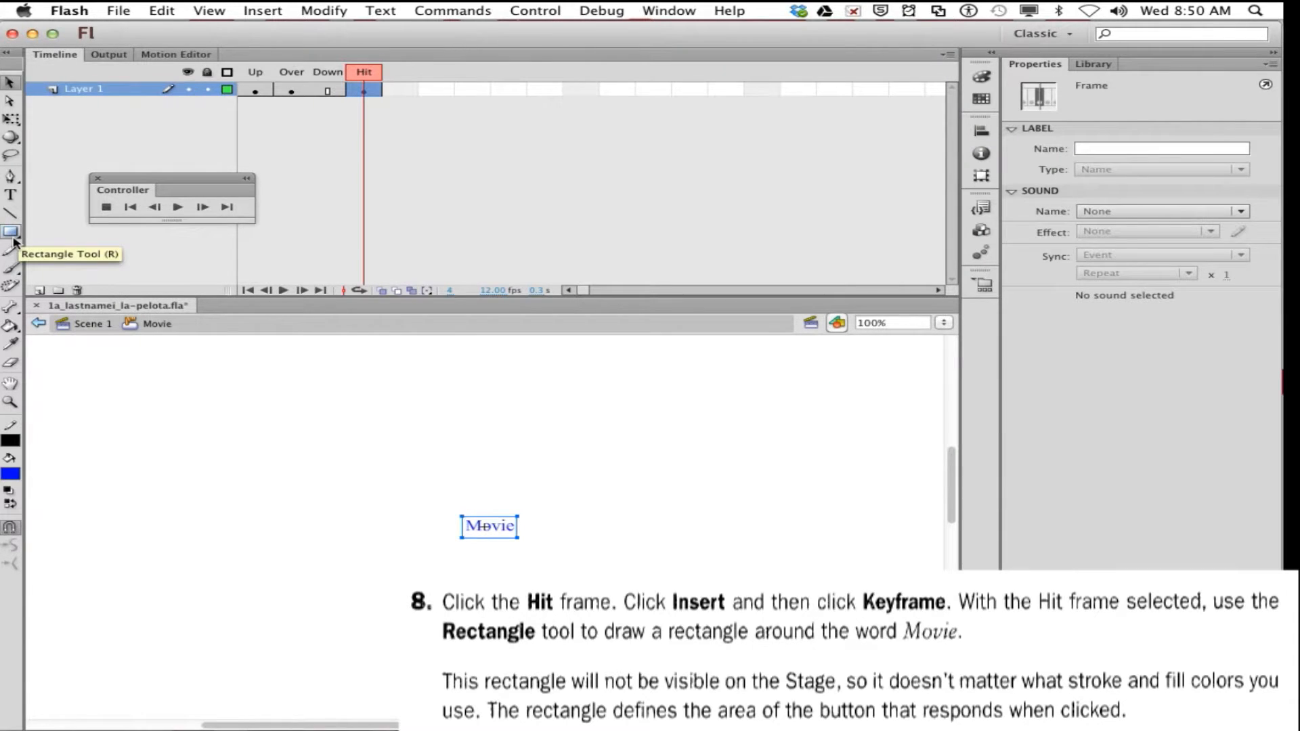
{"action": "left_click", "coordinate": [13, 237]}
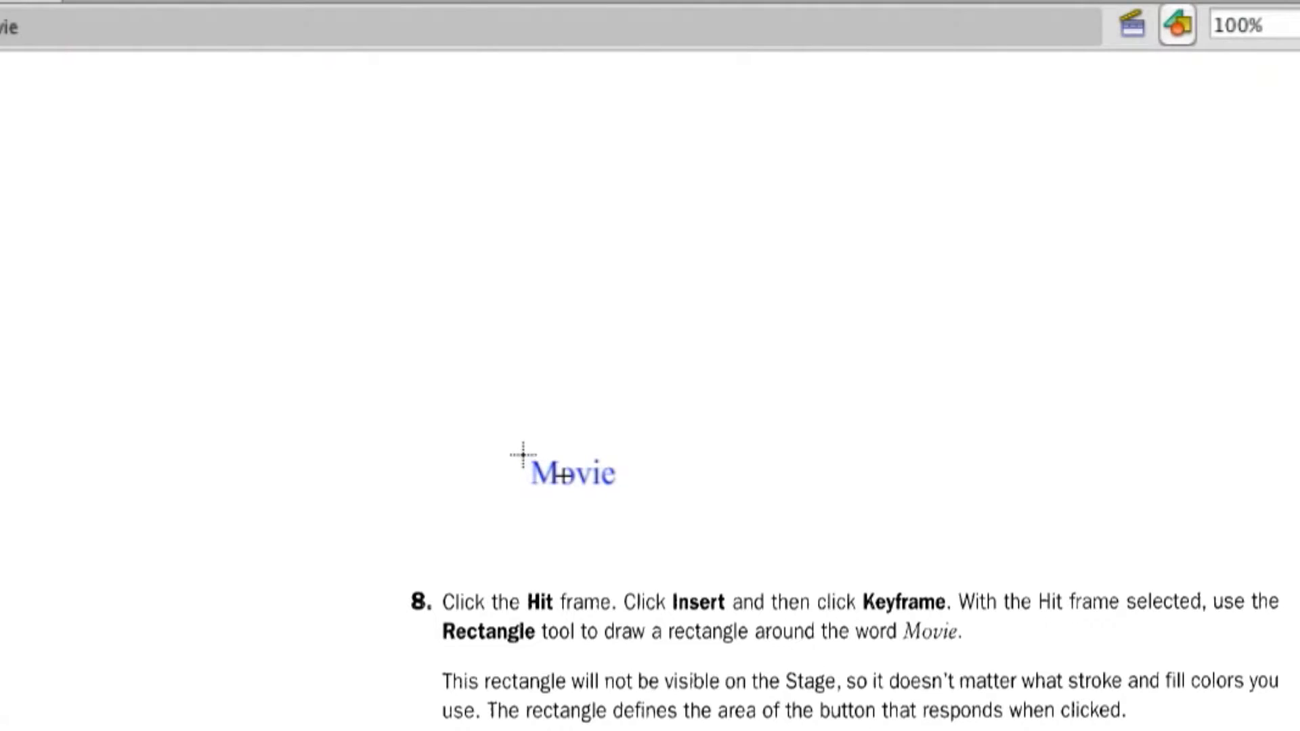
{"action": "left_click_drag", "start_coordinate": [523, 451], "coordinate": [620, 499]}
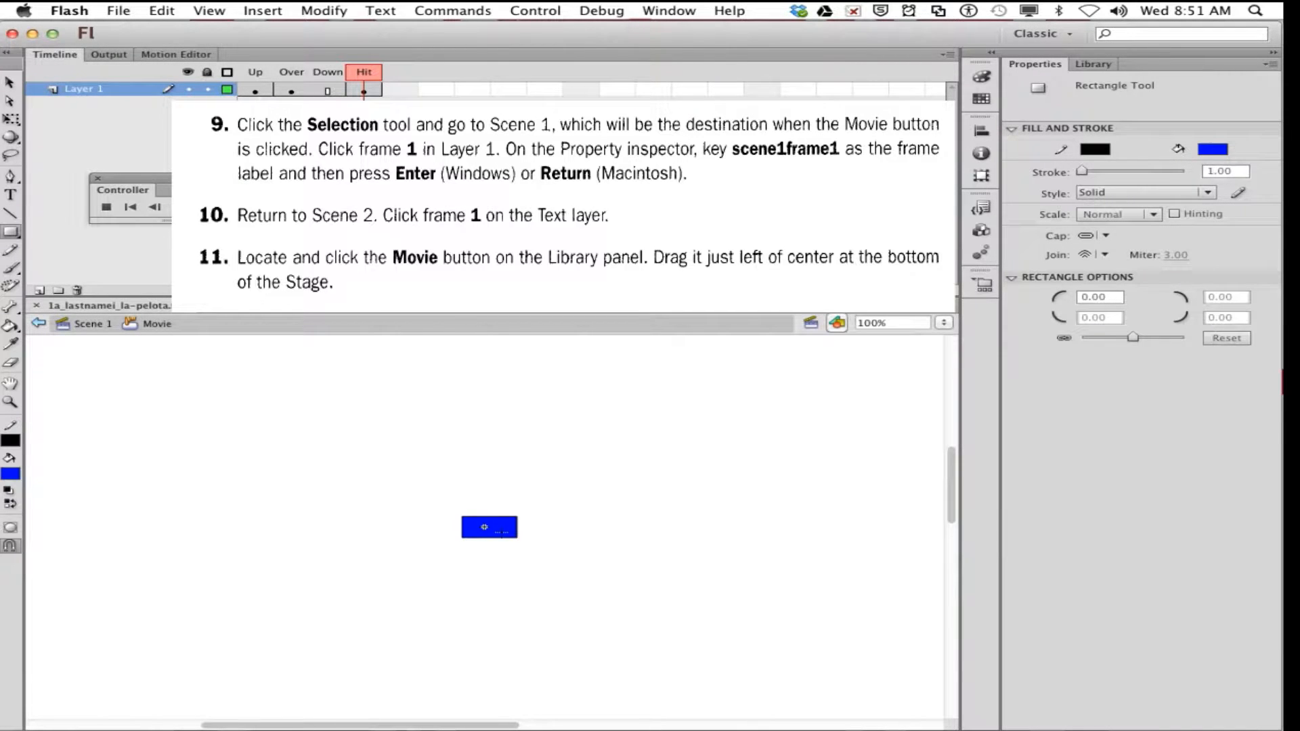
Go to Scene 1 and unlock Layer 1
{"action": "key", "text": "v"}
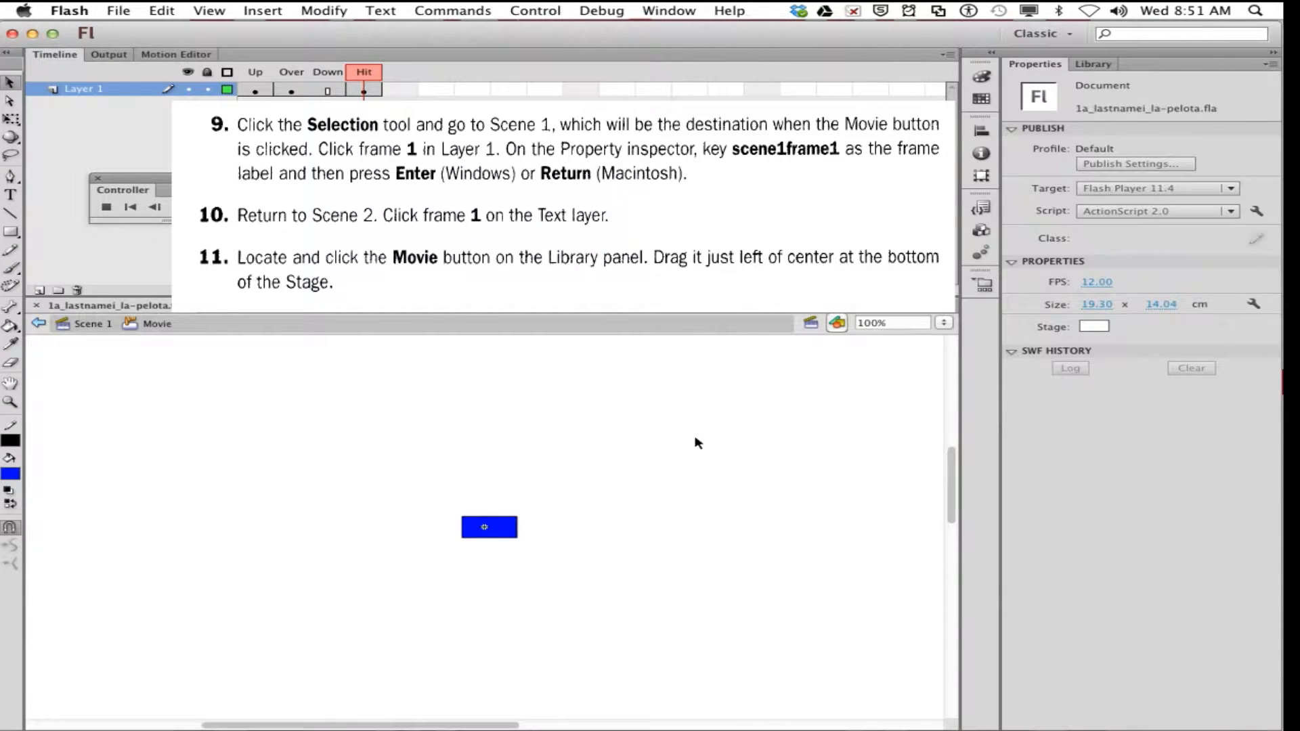
{"action": "left_click", "coordinate": [812, 323]}
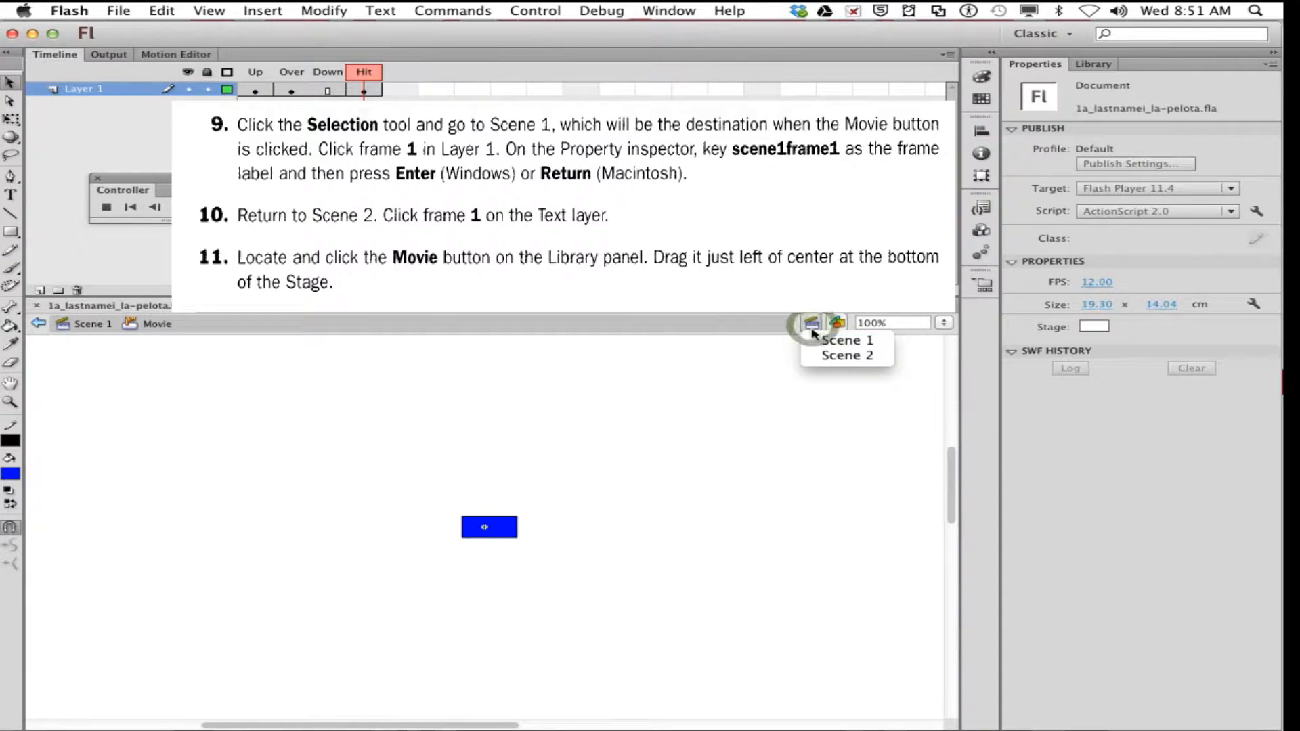
{"action": "left_click", "coordinate": [848, 343]}
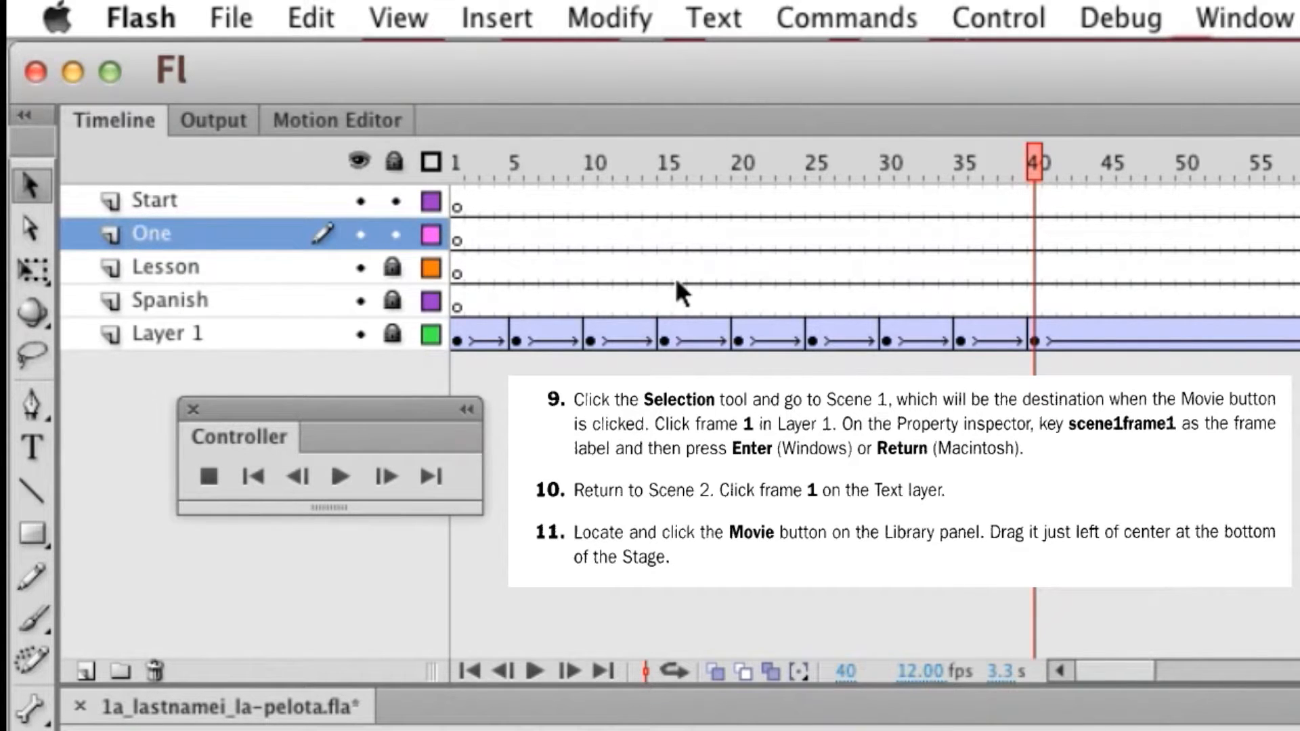
{"action": "left_click", "coordinate": [458, 341]}
{"action": "left_click", "coordinate": [392, 333]}
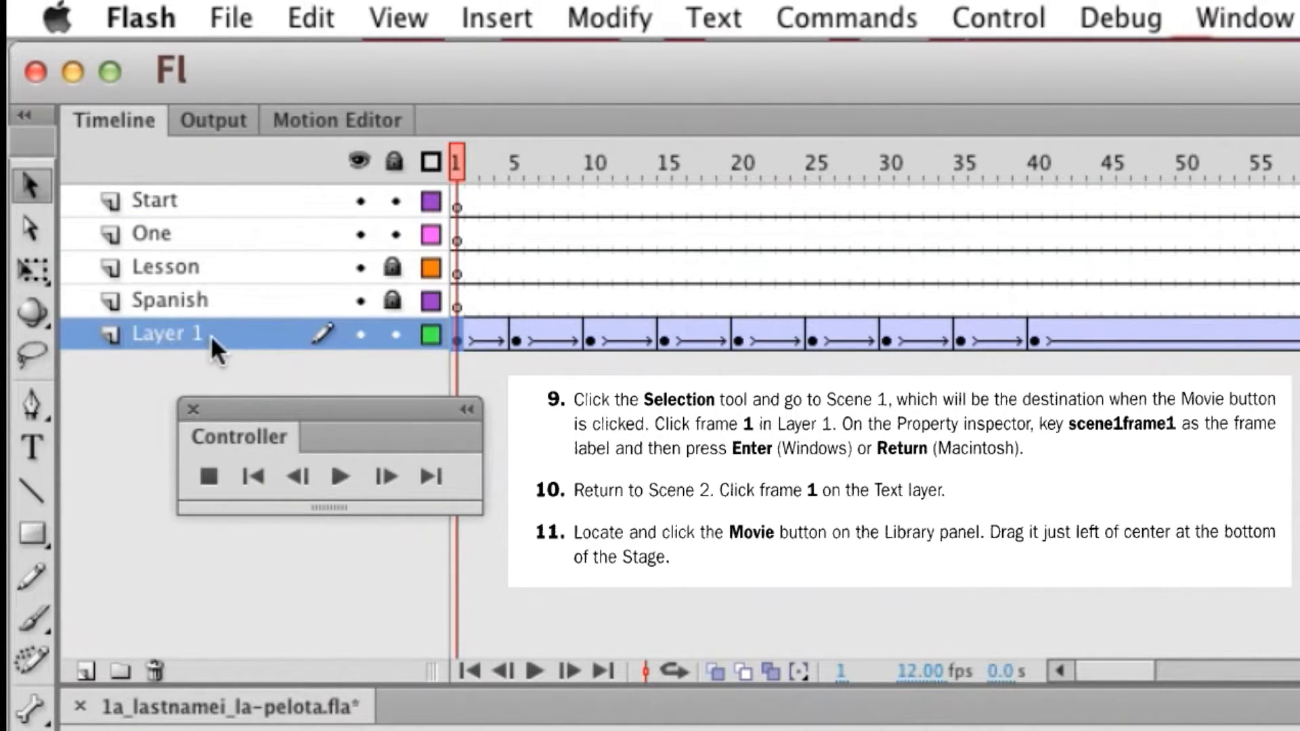
Label frame 1 of Layer 1 in Scene 1 as scene1frame1
{"action": "left_click", "coordinate": [458, 336]}
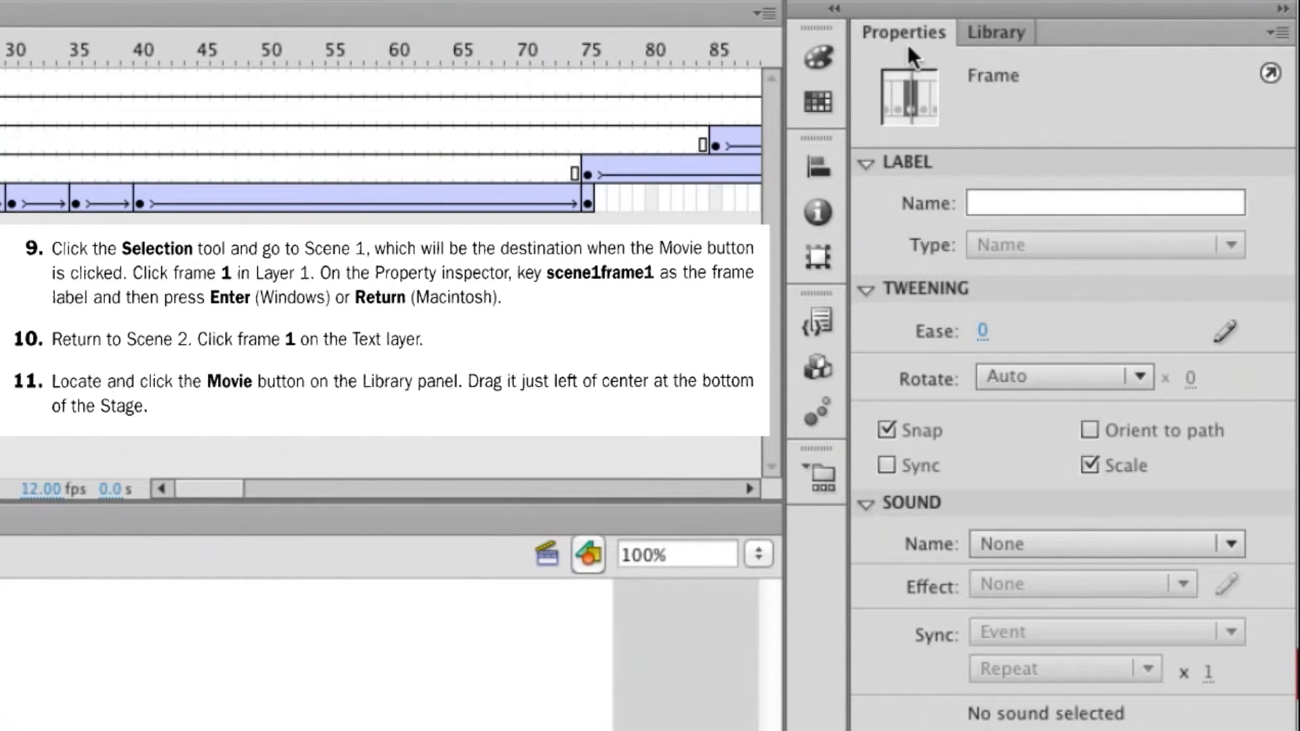
{"action": "left_click", "coordinate": [868, 160]}
{"action": "left_click", "coordinate": [867, 160]}
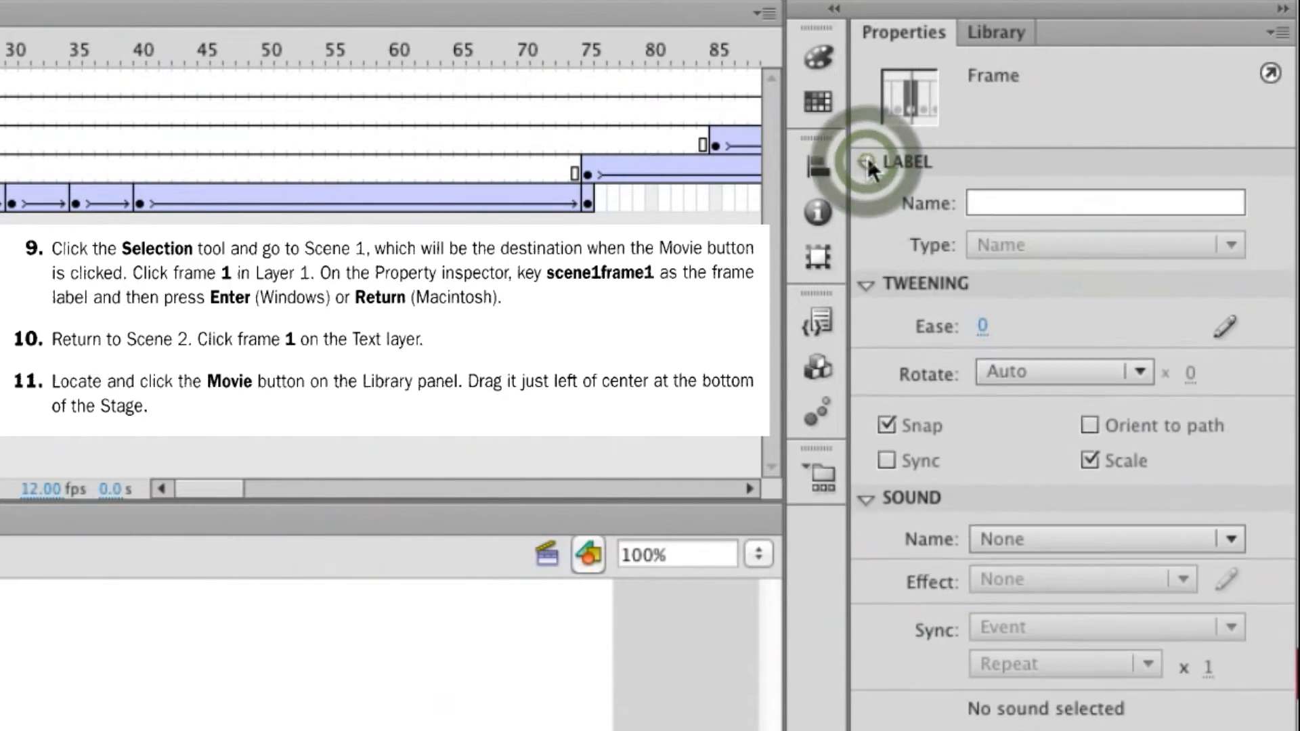
{"action": "left_click", "coordinate": [868, 160]}
{"action": "left_click", "coordinate": [867, 159]}
{"action": "left_click", "coordinate": [1011, 203]}
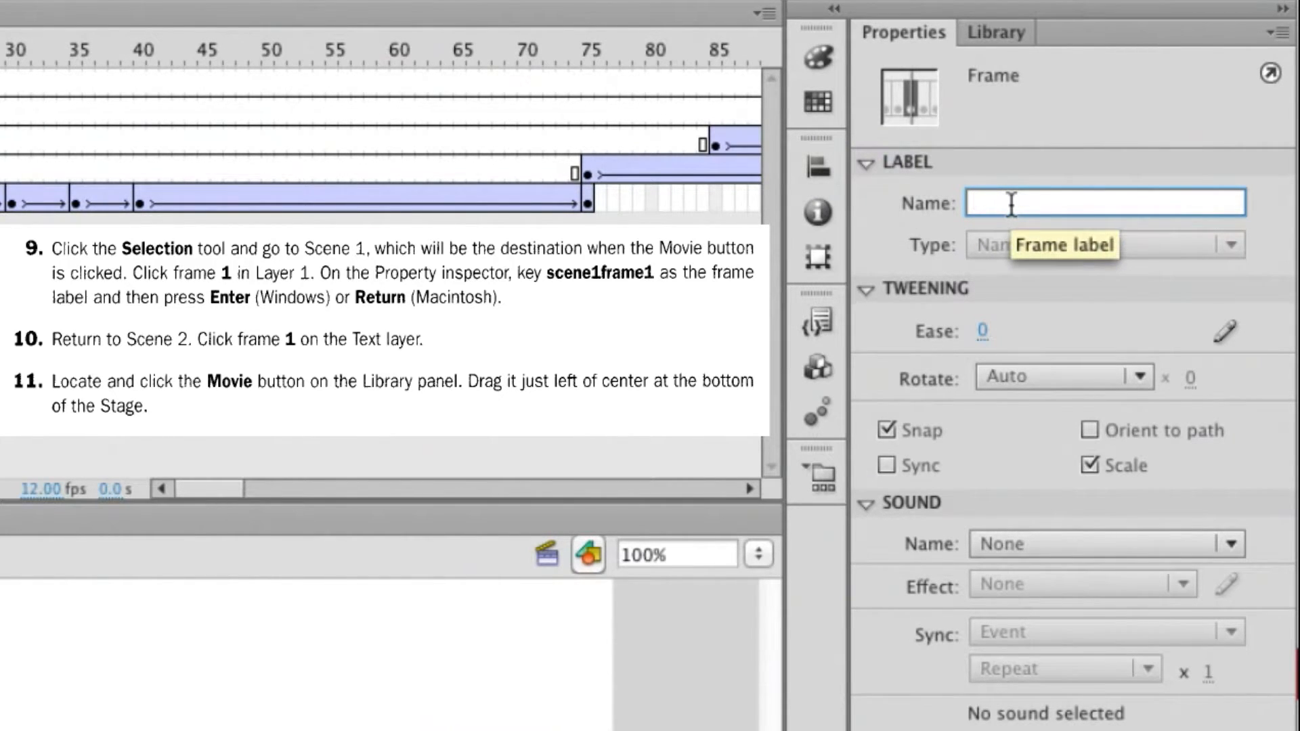
{"action": "type", "text": "scene"}
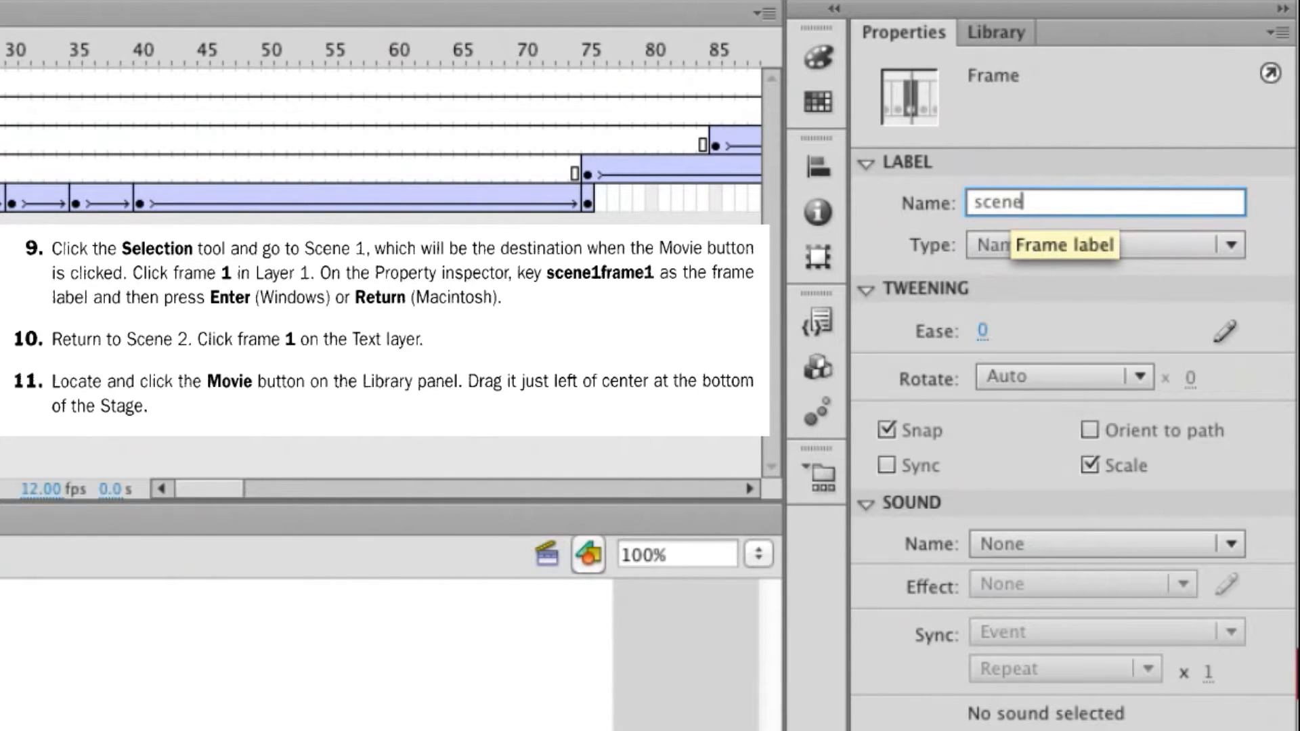
{"action": "type", "text": "1fram"}
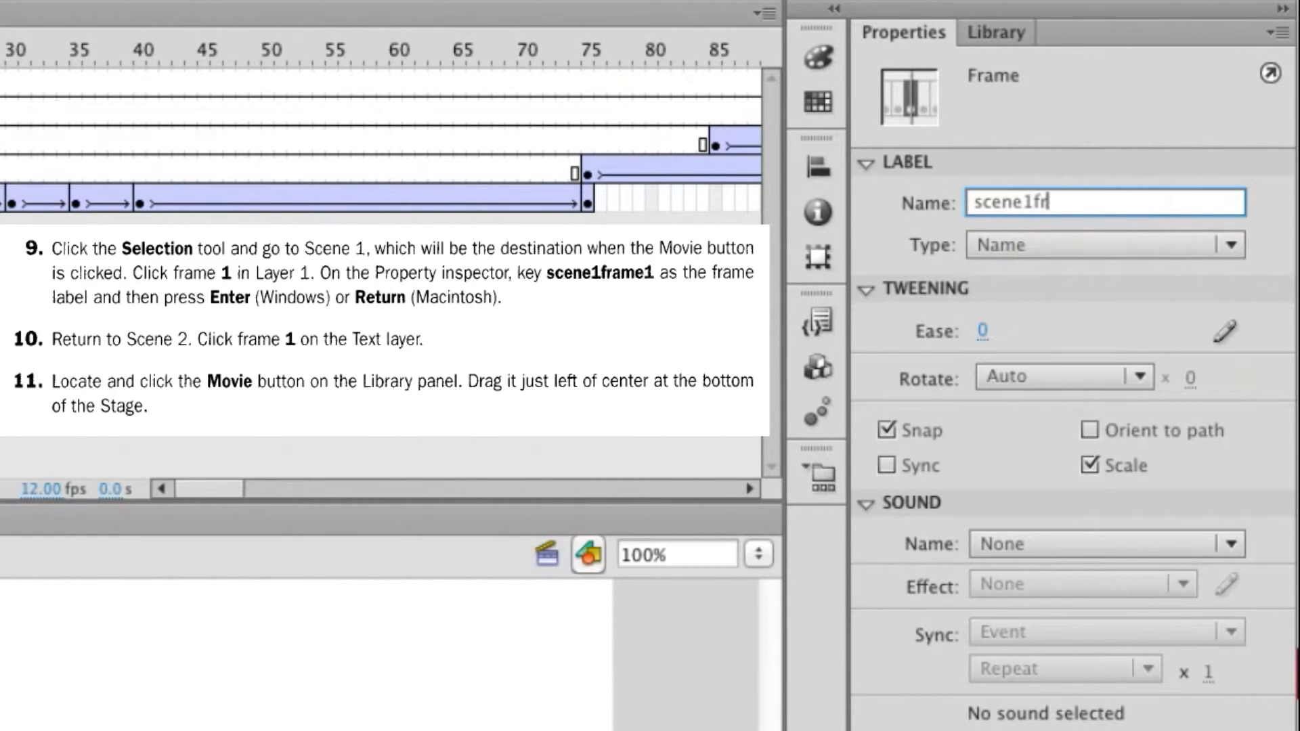
{"action": "type", "text": "e1"}
{"action": "key", "text": "Return"}
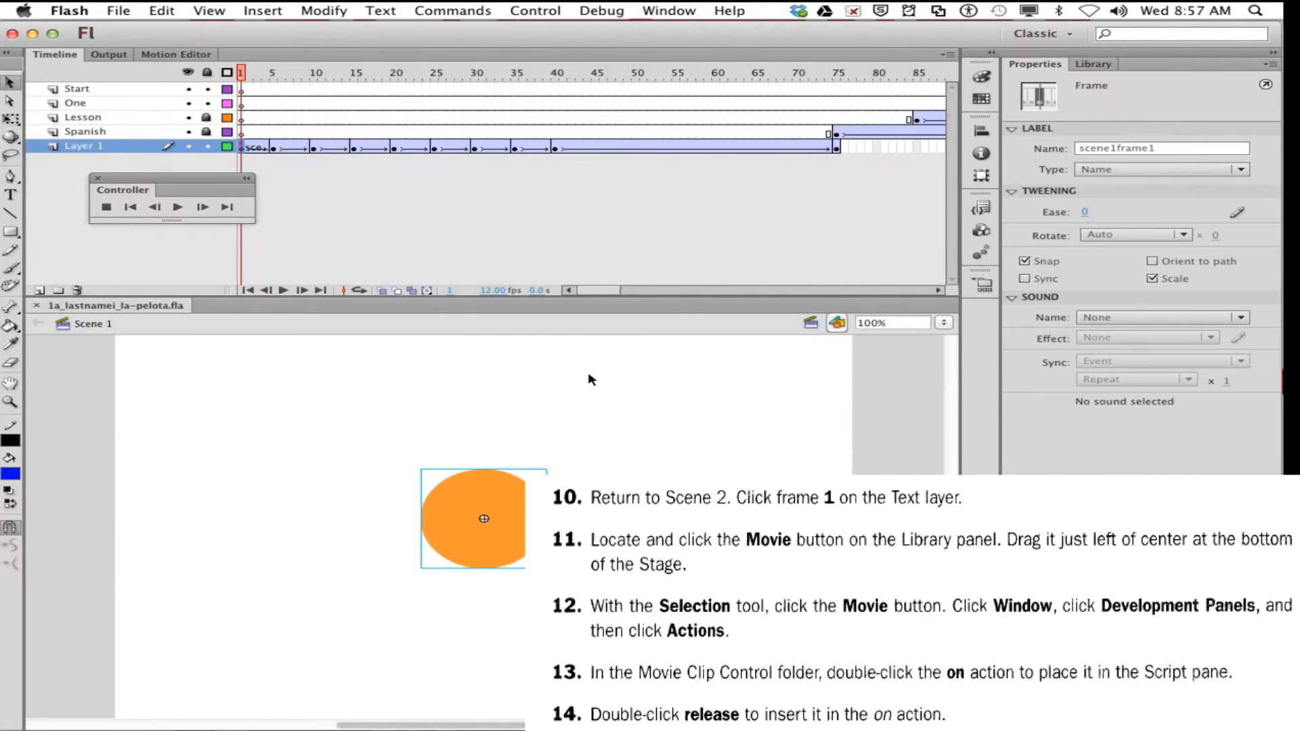
Return to Scene 2 and select frame 1 on the Text layer
{"action": "left_click", "coordinate": [811, 323]}
{"action": "left_click", "coordinate": [824, 356]}
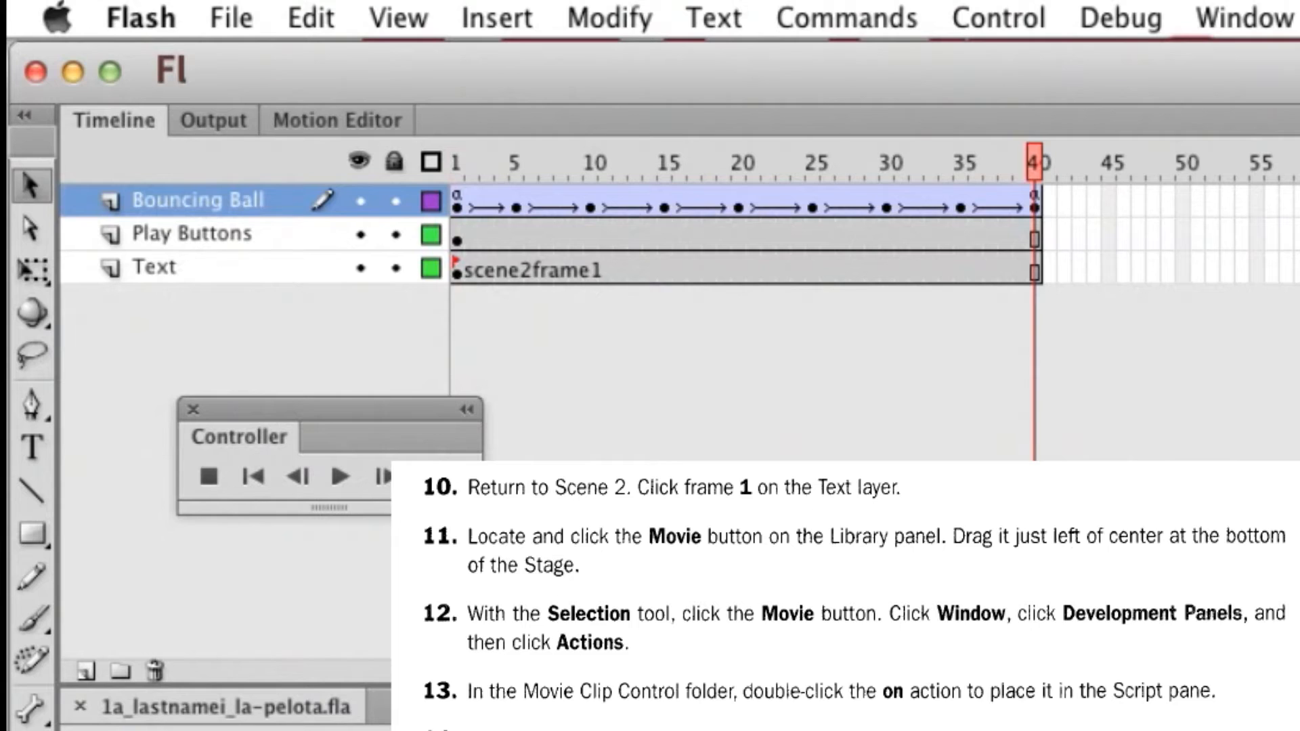
{"action": "left_click", "coordinate": [458, 273]}
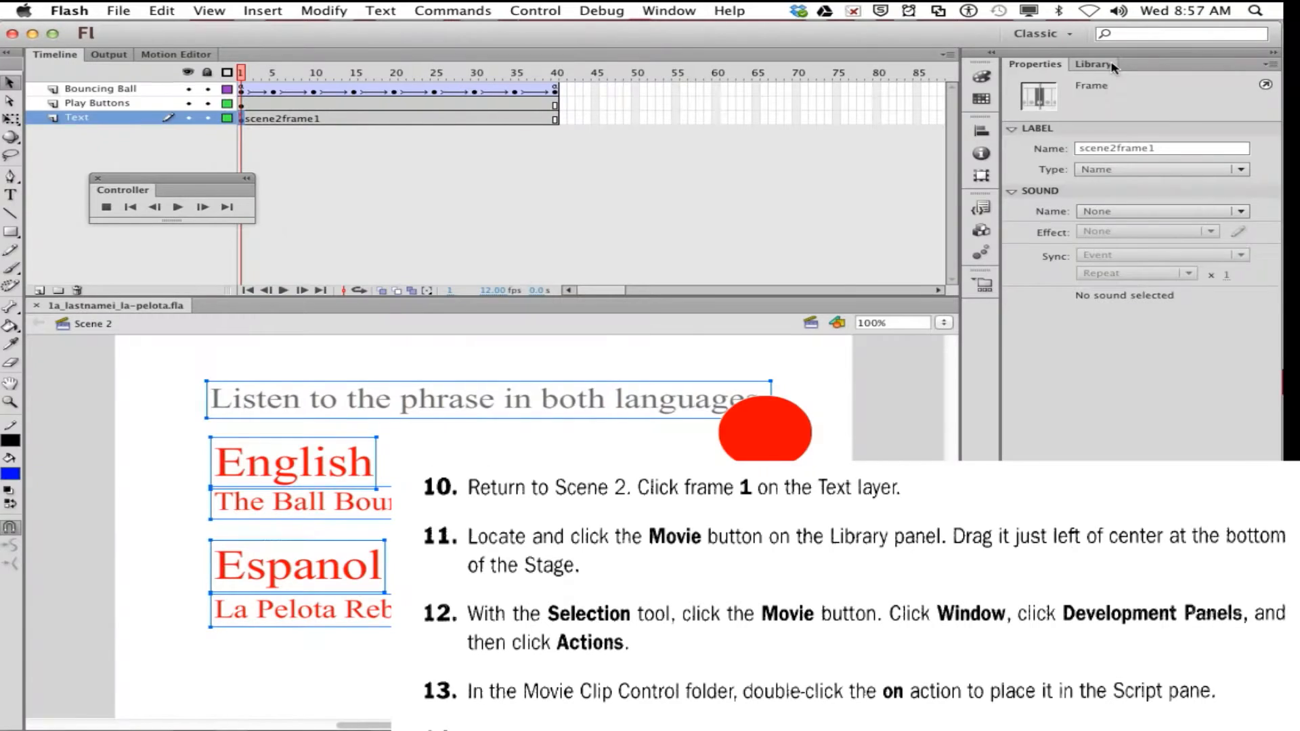
{"action": "left_click", "coordinate": [1094, 63]}
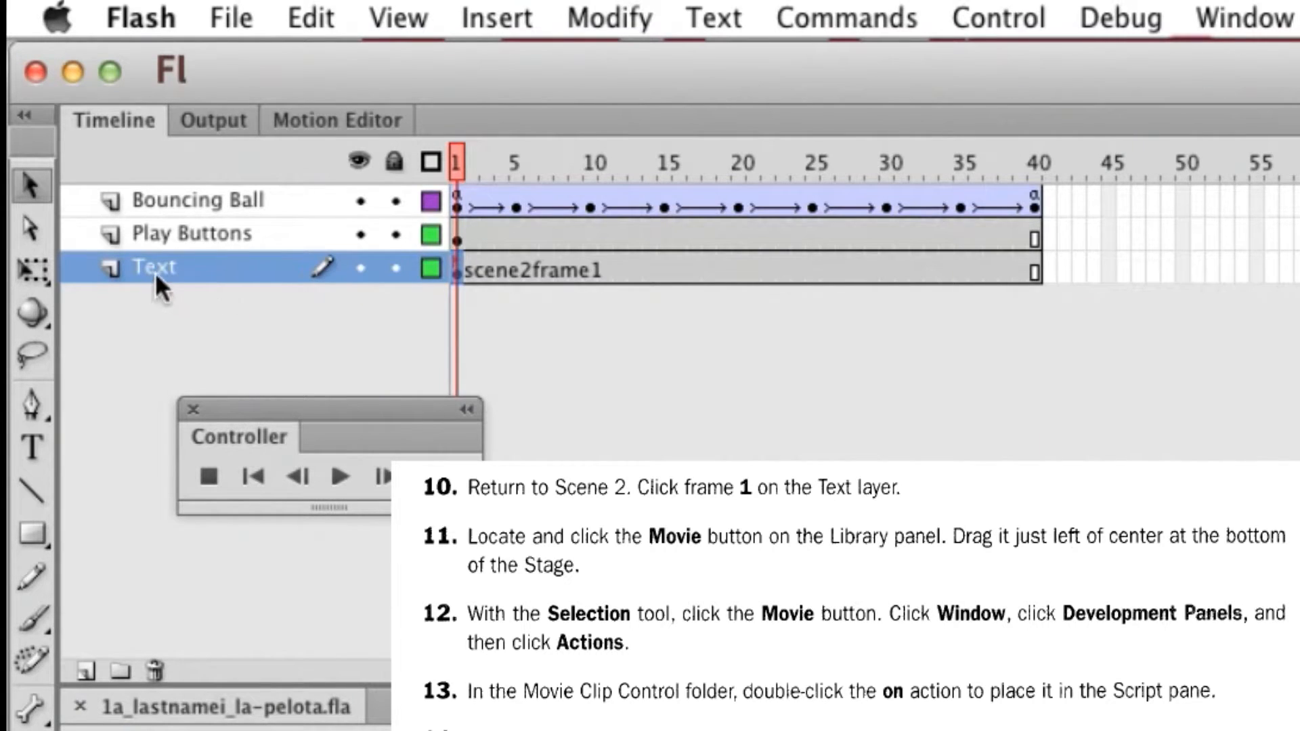
{"action": "left_click", "coordinate": [168, 266]}
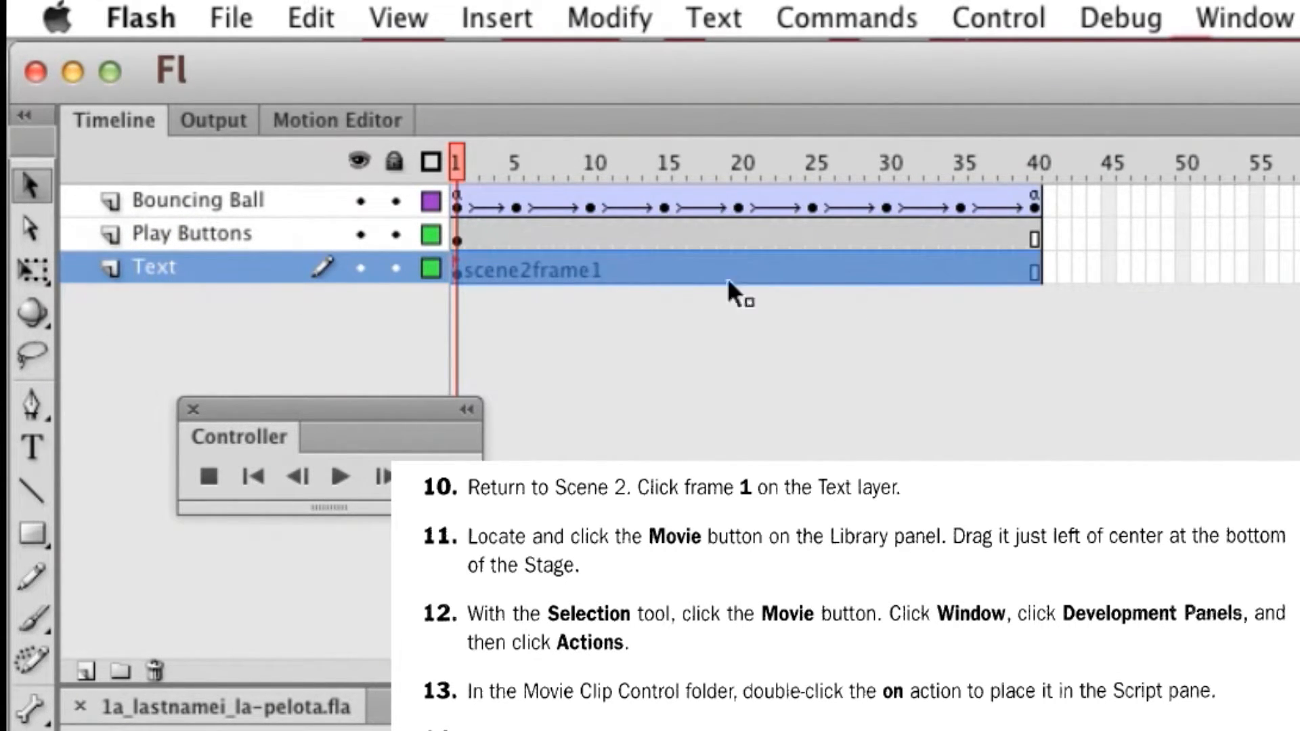
{"action": "left_click", "coordinate": [632, 352]}
{"action": "left_click", "coordinate": [461, 269]}
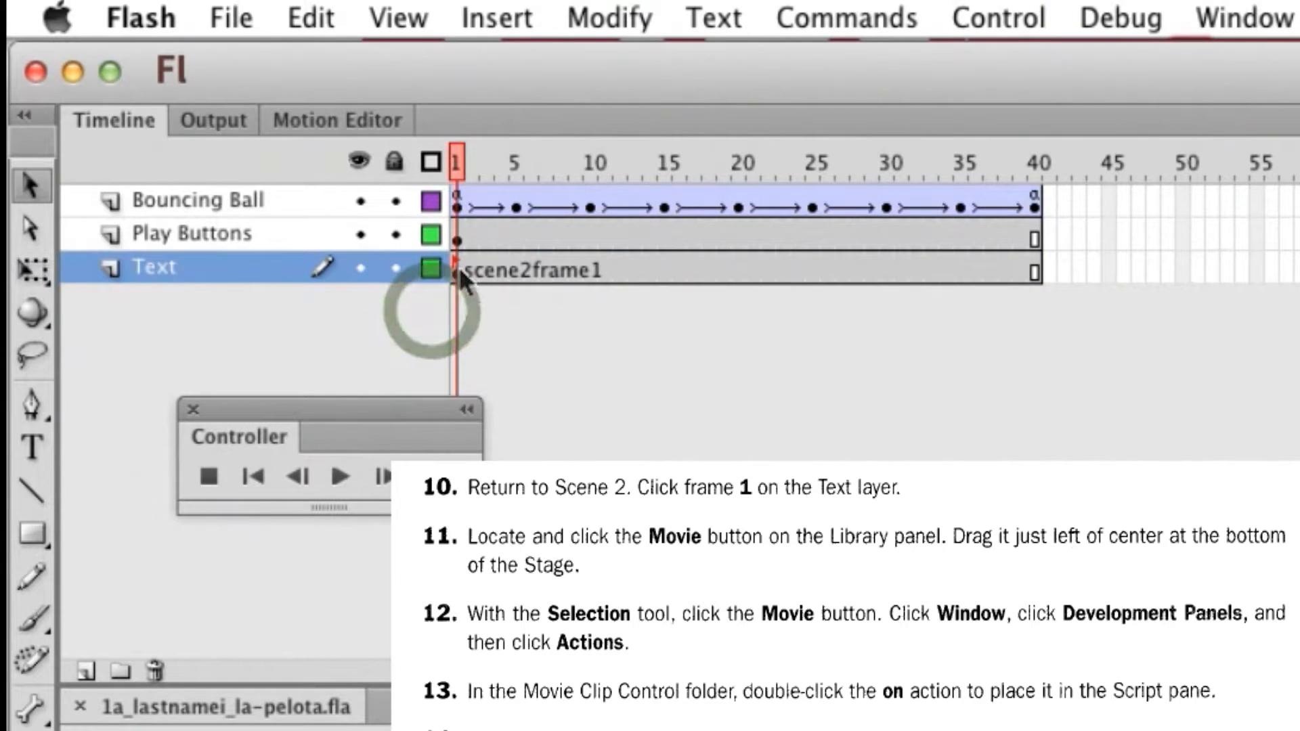
{"action": "left_click", "coordinate": [457, 268]}
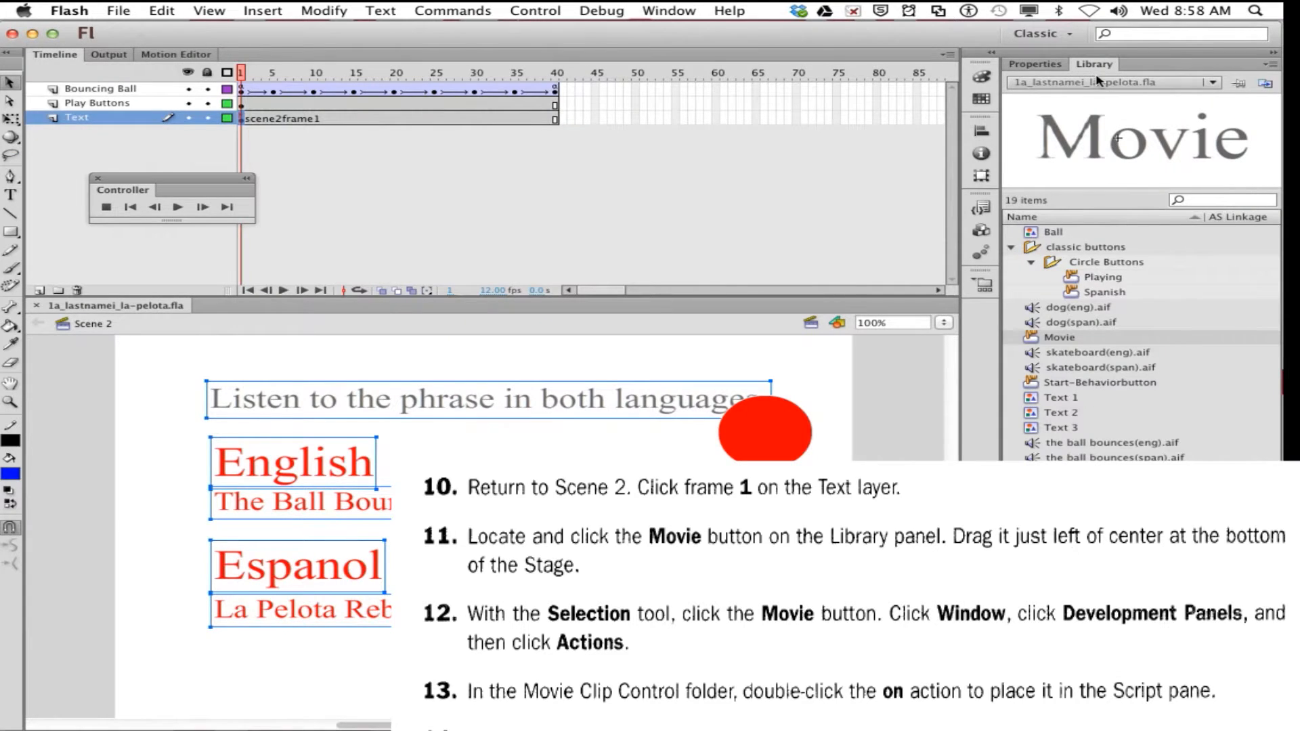
Place the Movie button from the library just left of center near the bottom of the Stage and show its Actions
{"action": "left_click", "coordinate": [1060, 65]}
{"action": "left_click", "coordinate": [1094, 64]}
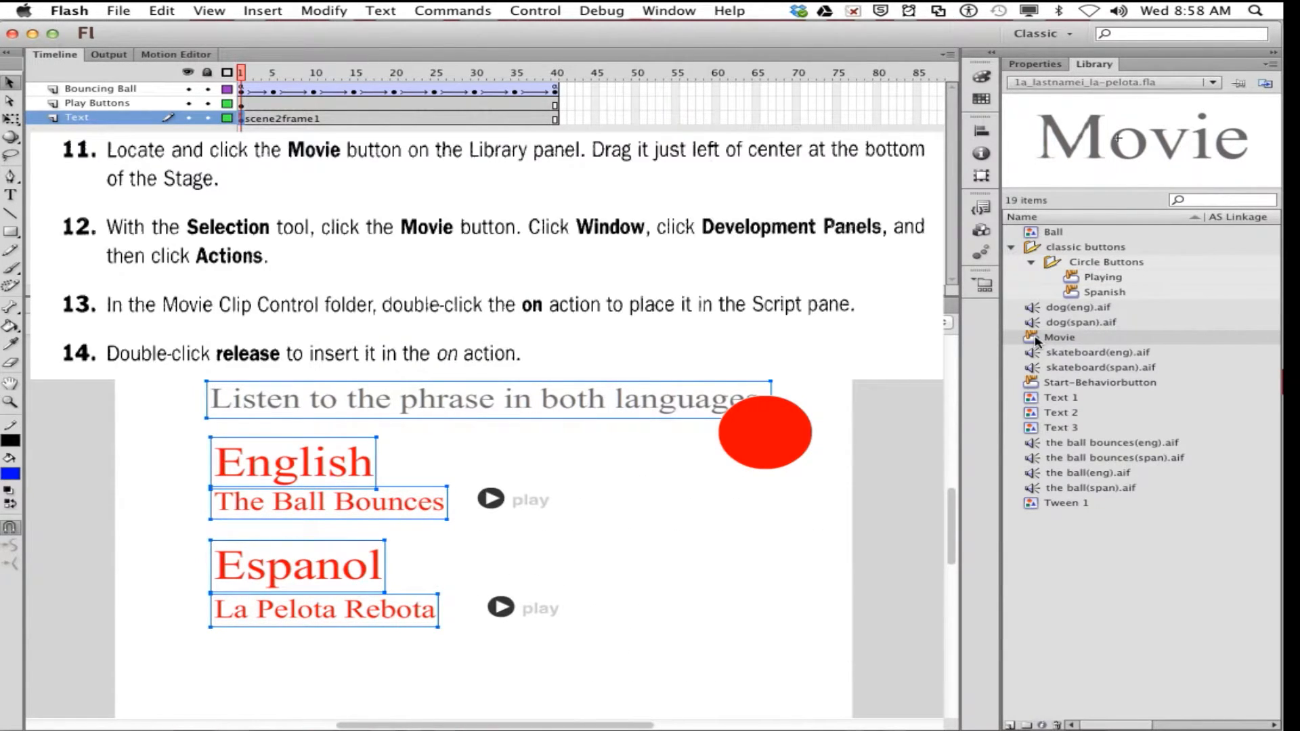
{"action": "left_click_drag", "start_coordinate": [1035, 339], "coordinate": [418, 691]}
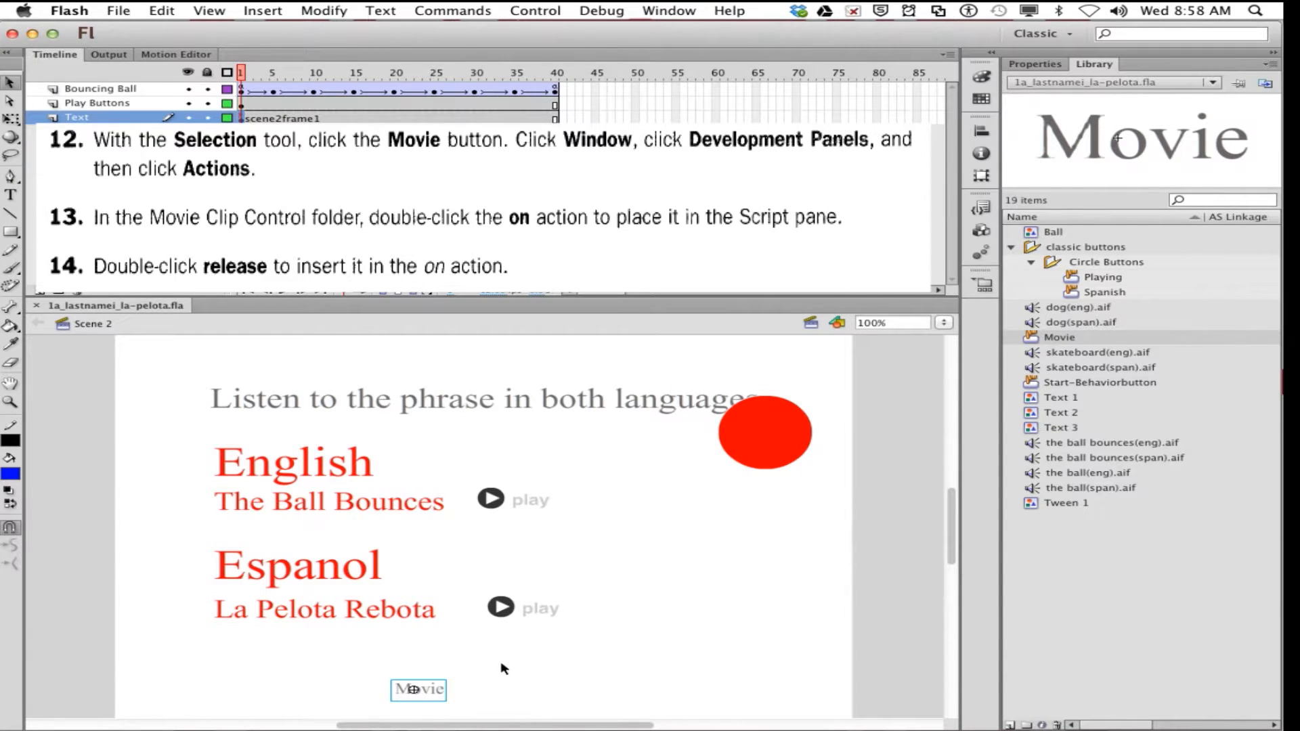
{"action": "left_click", "coordinate": [659, 11]}
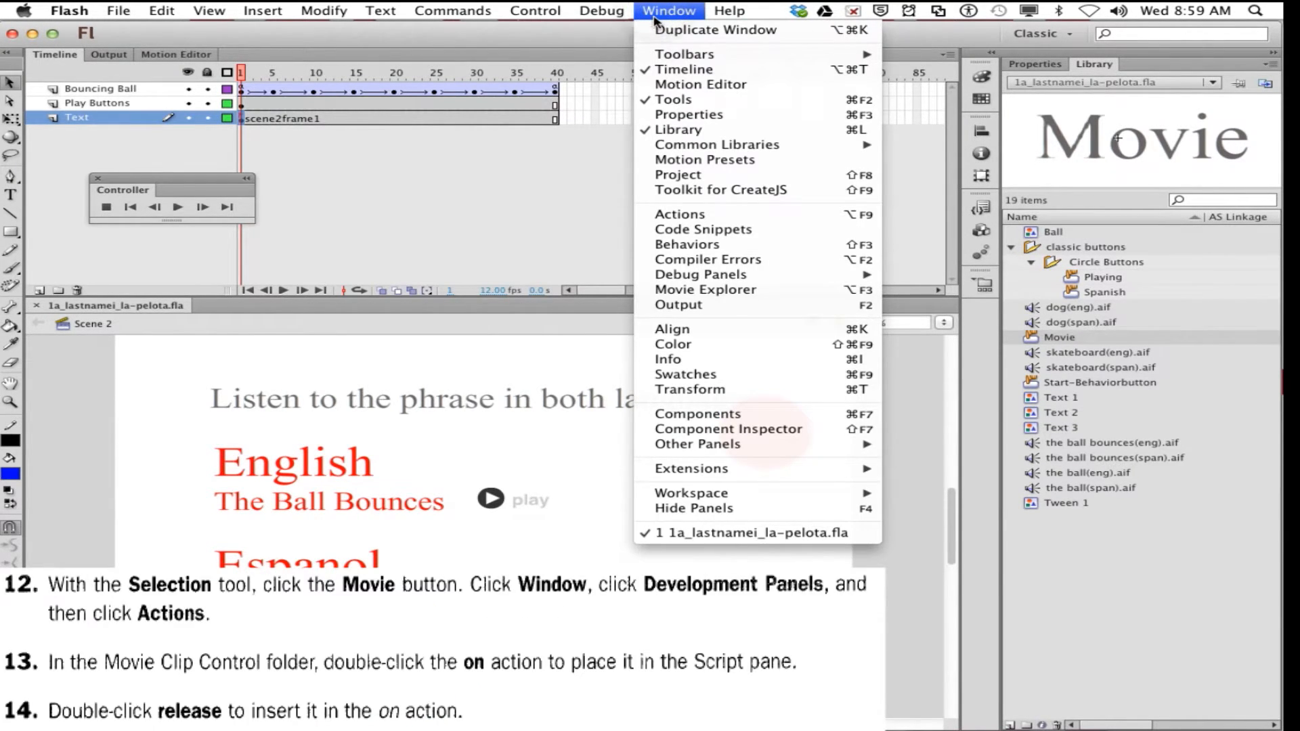
{"action": "left_click", "coordinate": [681, 215]}
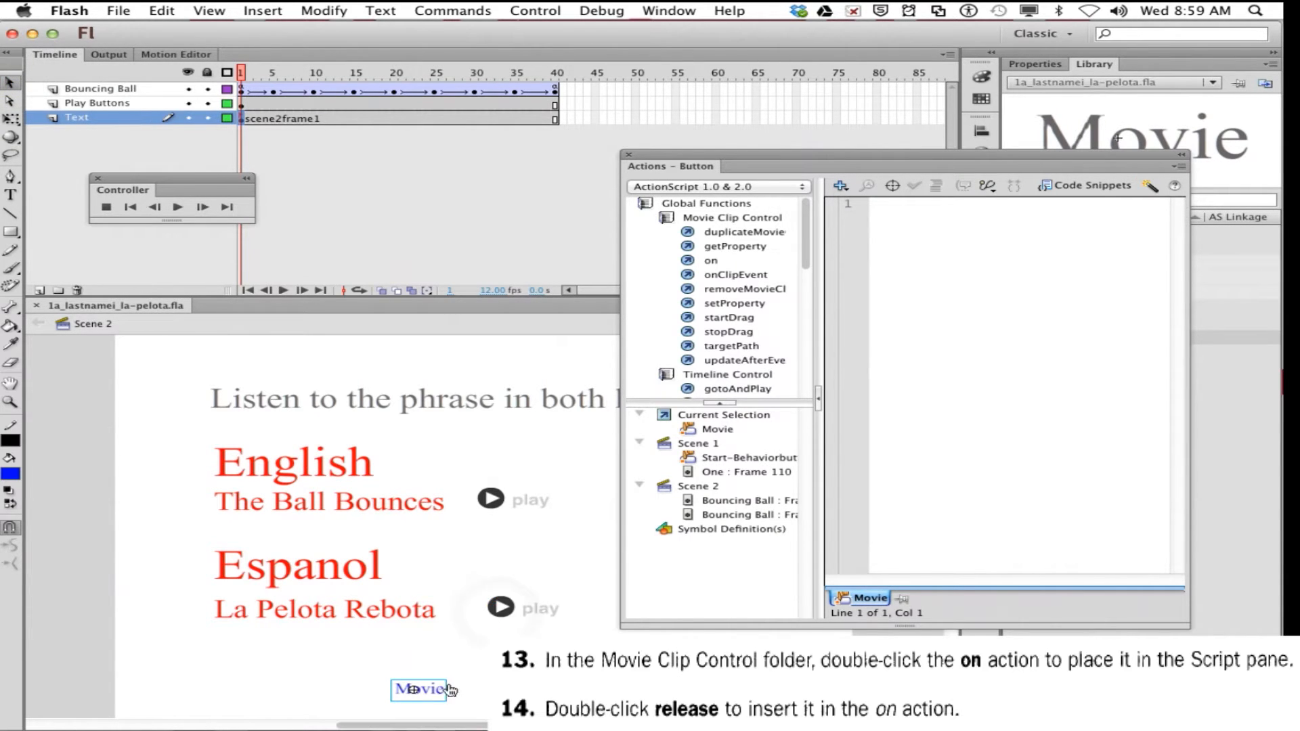
Turn off Enable Simple Buttons and select the Movie button on the Stage
{"action": "left_click", "coordinate": [534, 10]}
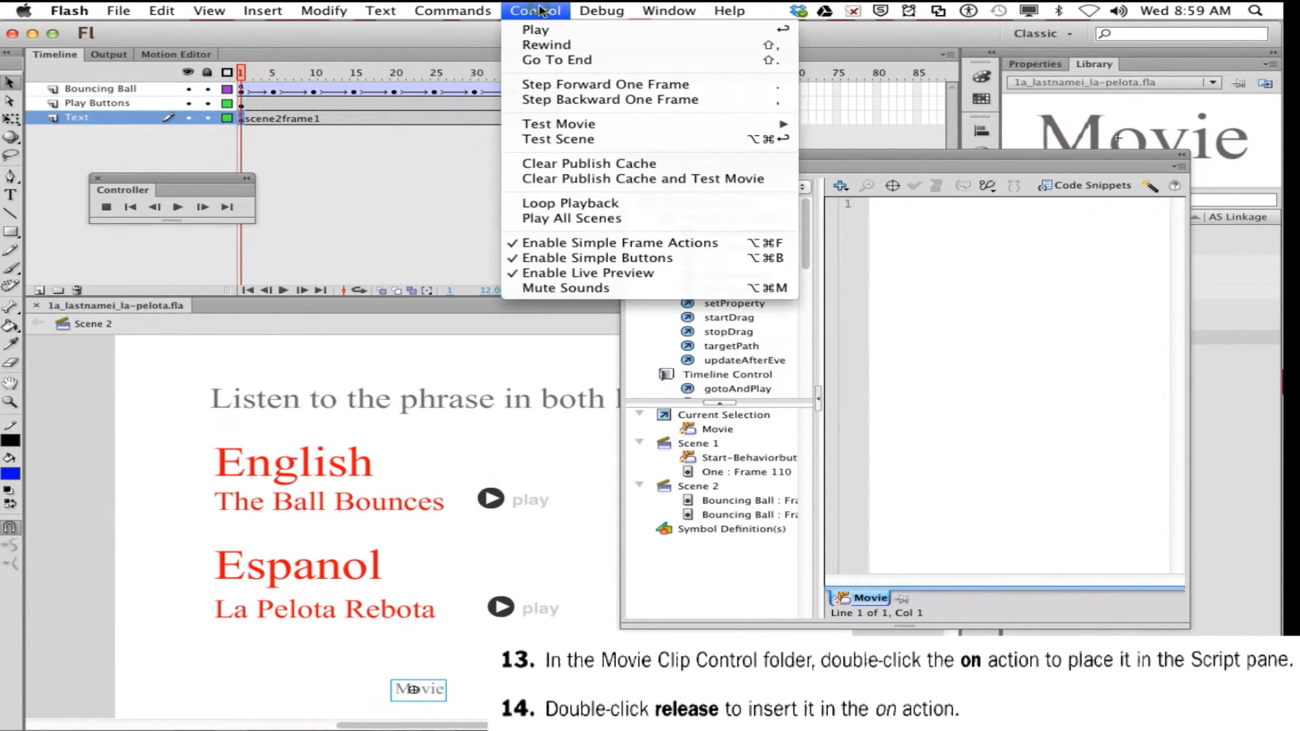
{"action": "left_click", "coordinate": [536, 260]}
{"action": "left_click", "coordinate": [545, 10]}
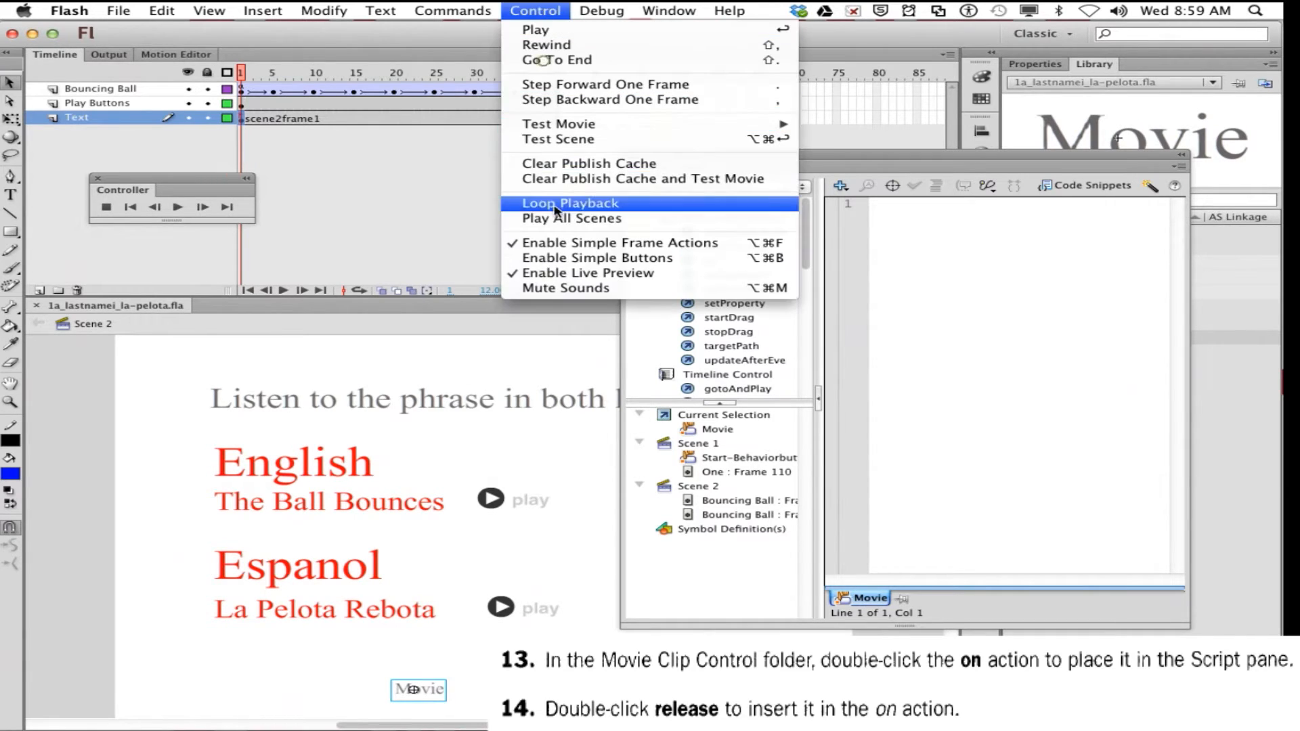
{"action": "left_click", "coordinate": [552, 259]}
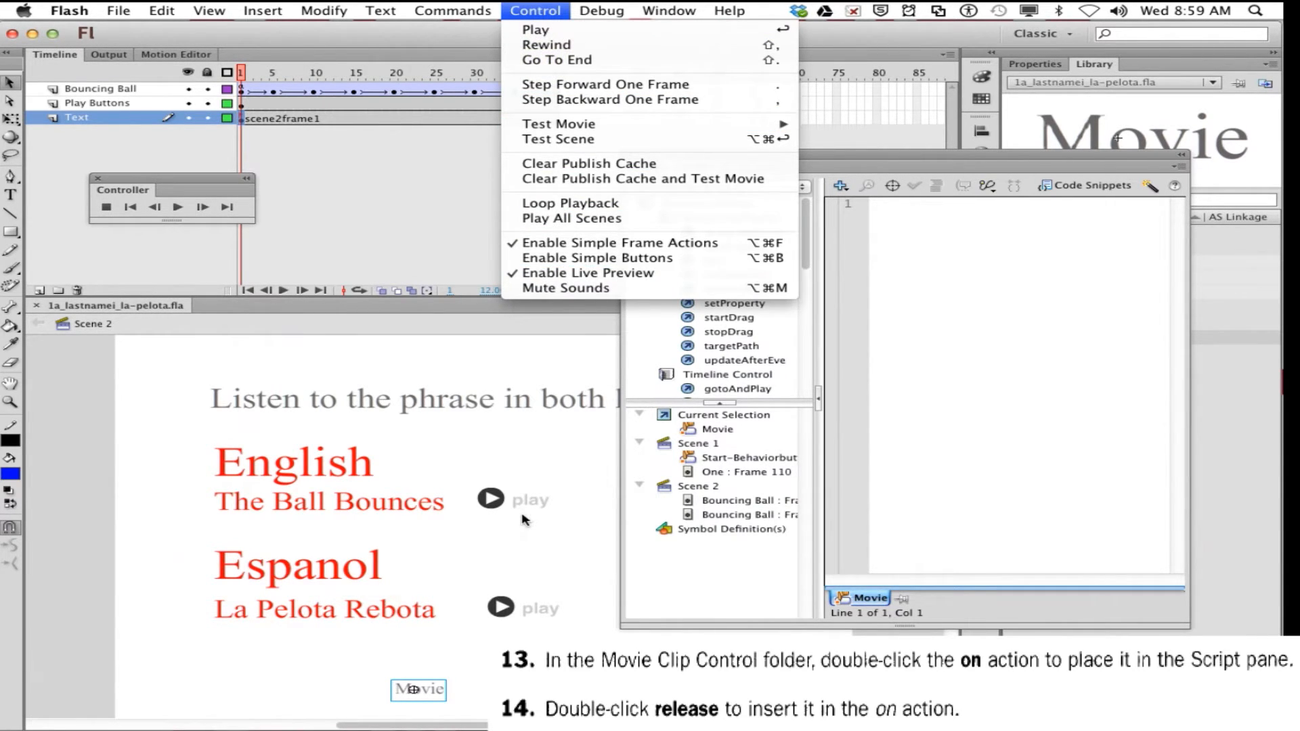
{"action": "left_click", "coordinate": [524, 503]}
{"action": "left_click", "coordinate": [501, 607]}
{"action": "left_click", "coordinate": [325, 613]}
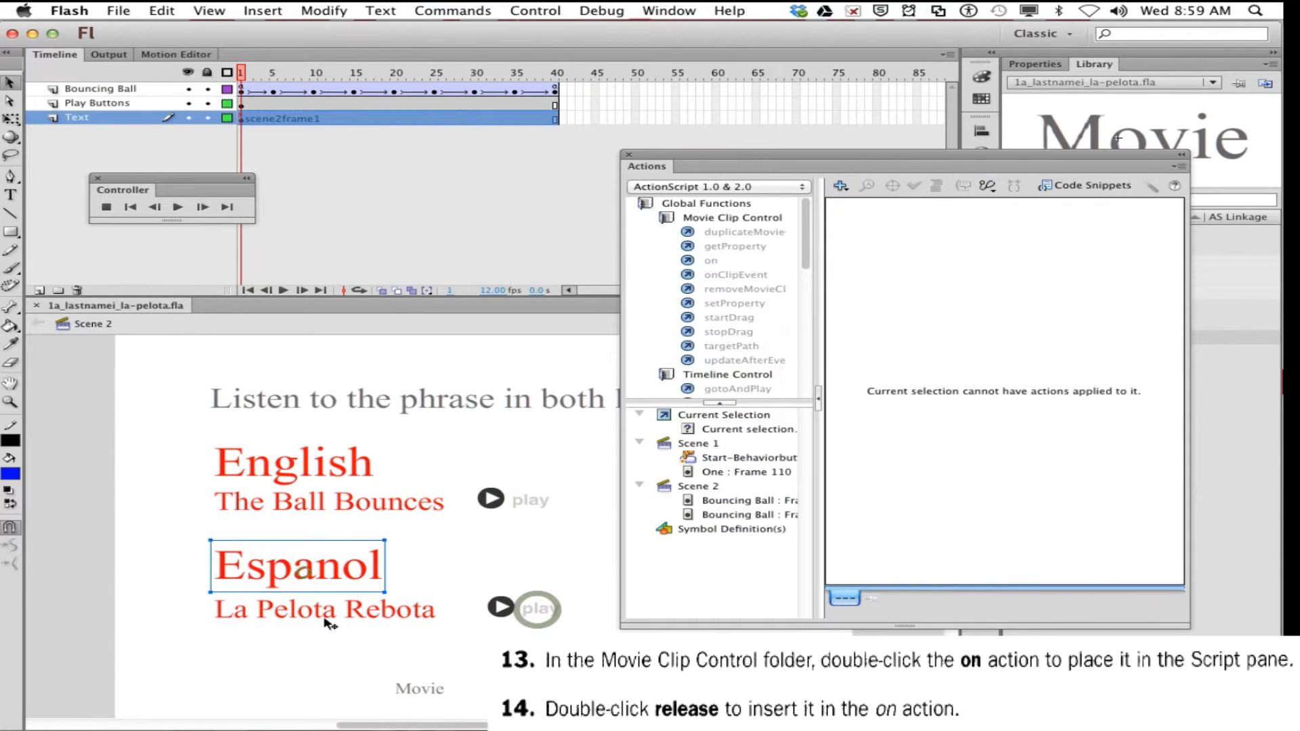
{"action": "left_click", "coordinate": [414, 689]}
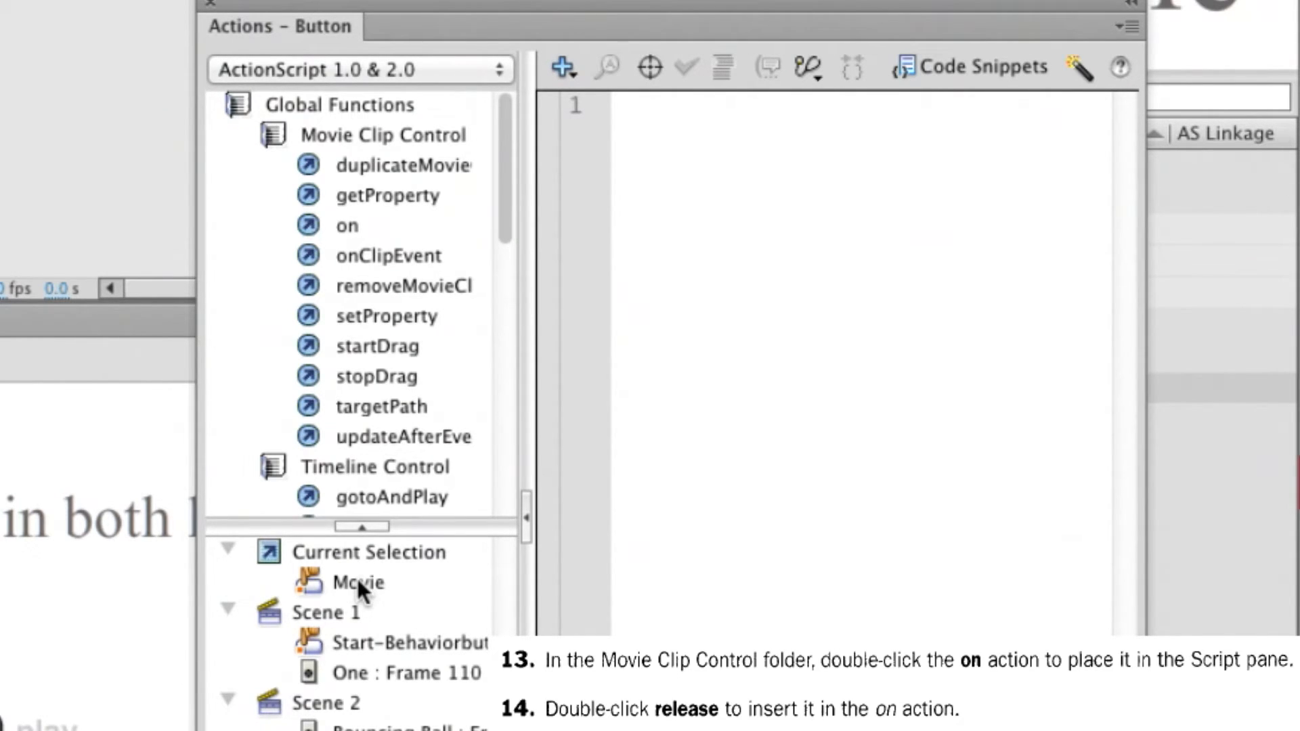
Add an on action from Movie Clip Control to the Movie button's script with release as its event
{"action": "left_click", "coordinate": [241, 103]}
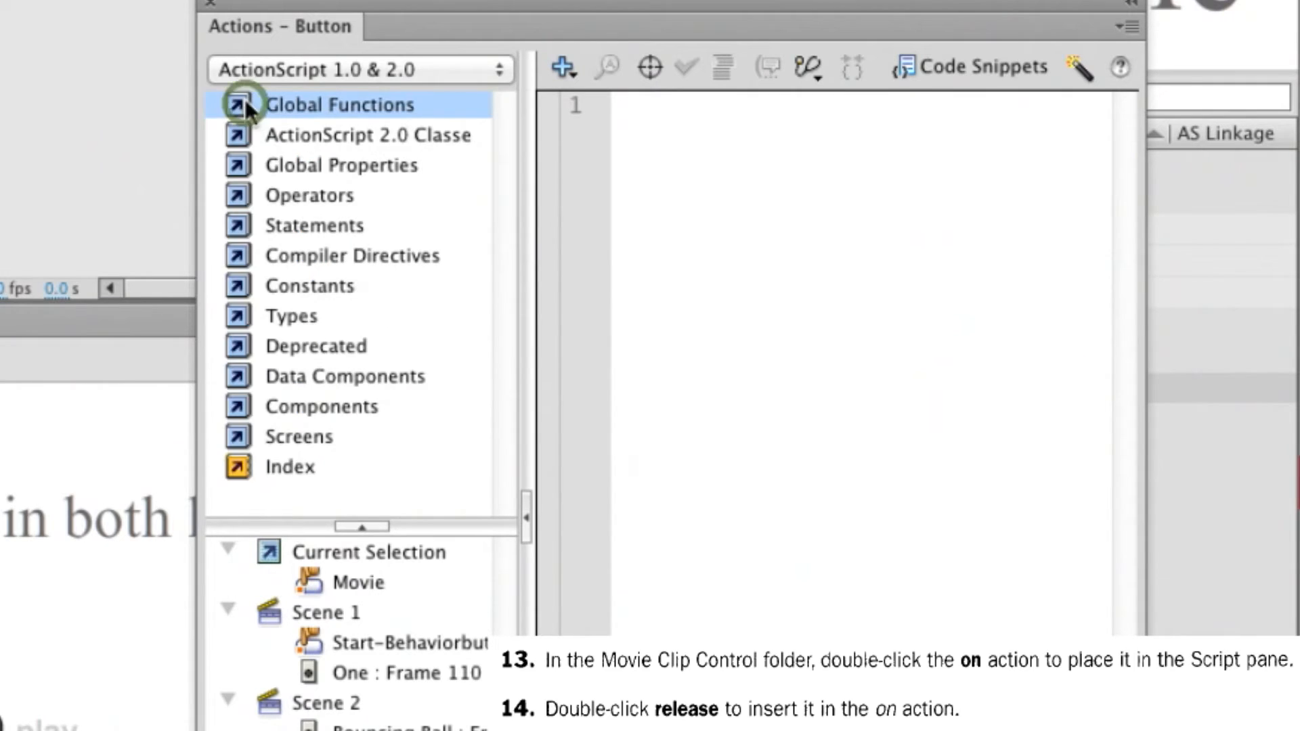
{"action": "left_click", "coordinate": [244, 103]}
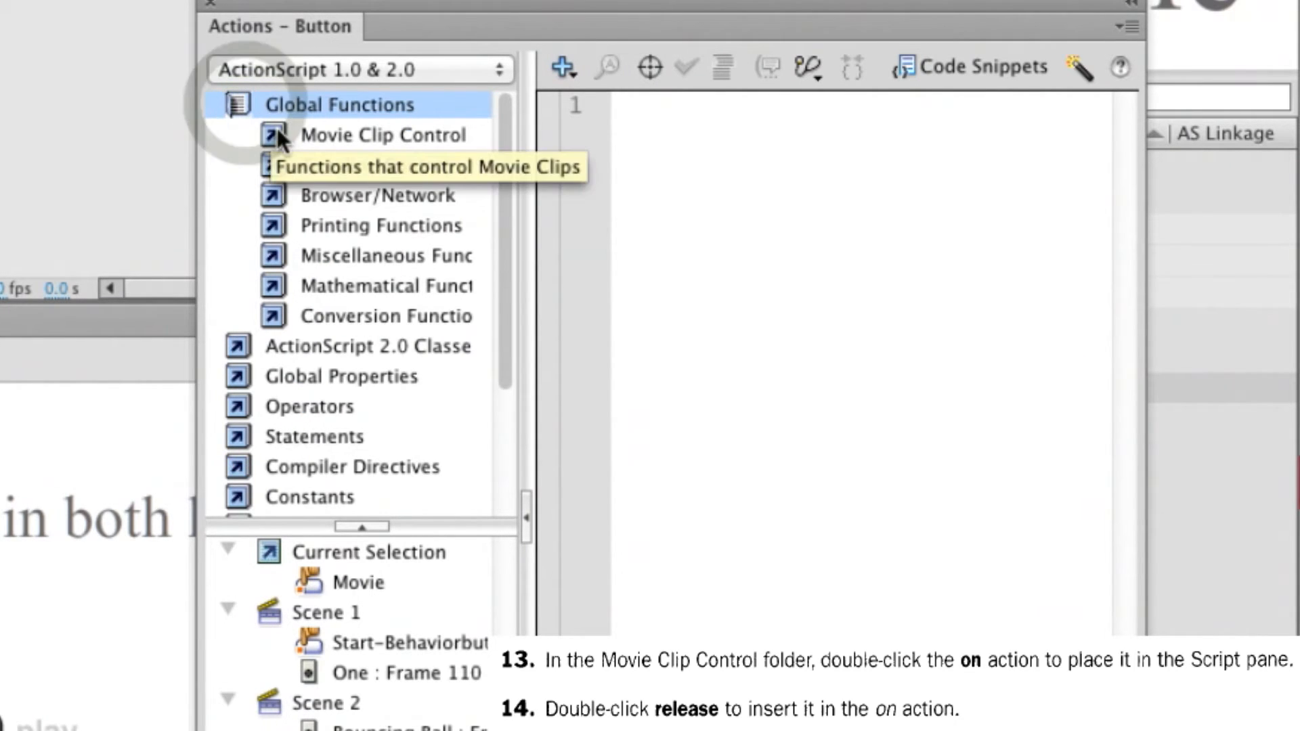
{"action": "left_click", "coordinate": [274, 135]}
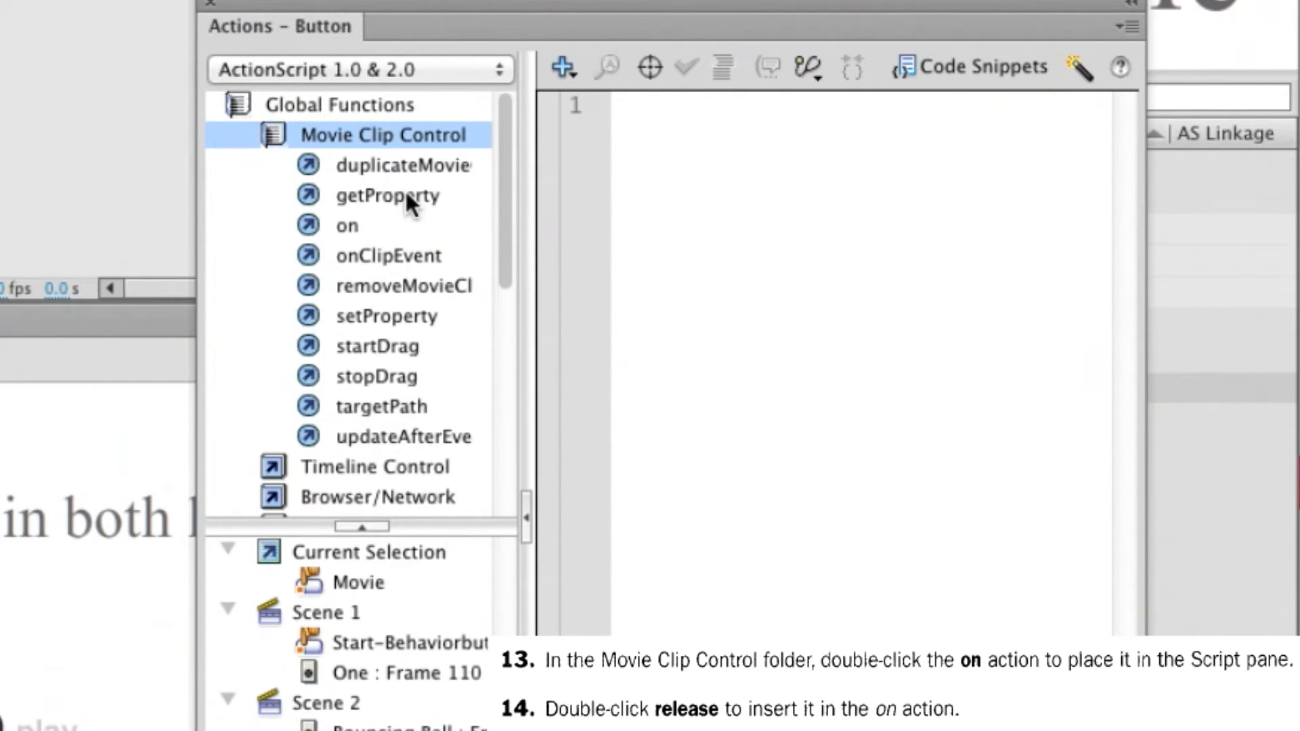
{"action": "double_click", "coordinate": [313, 224]}
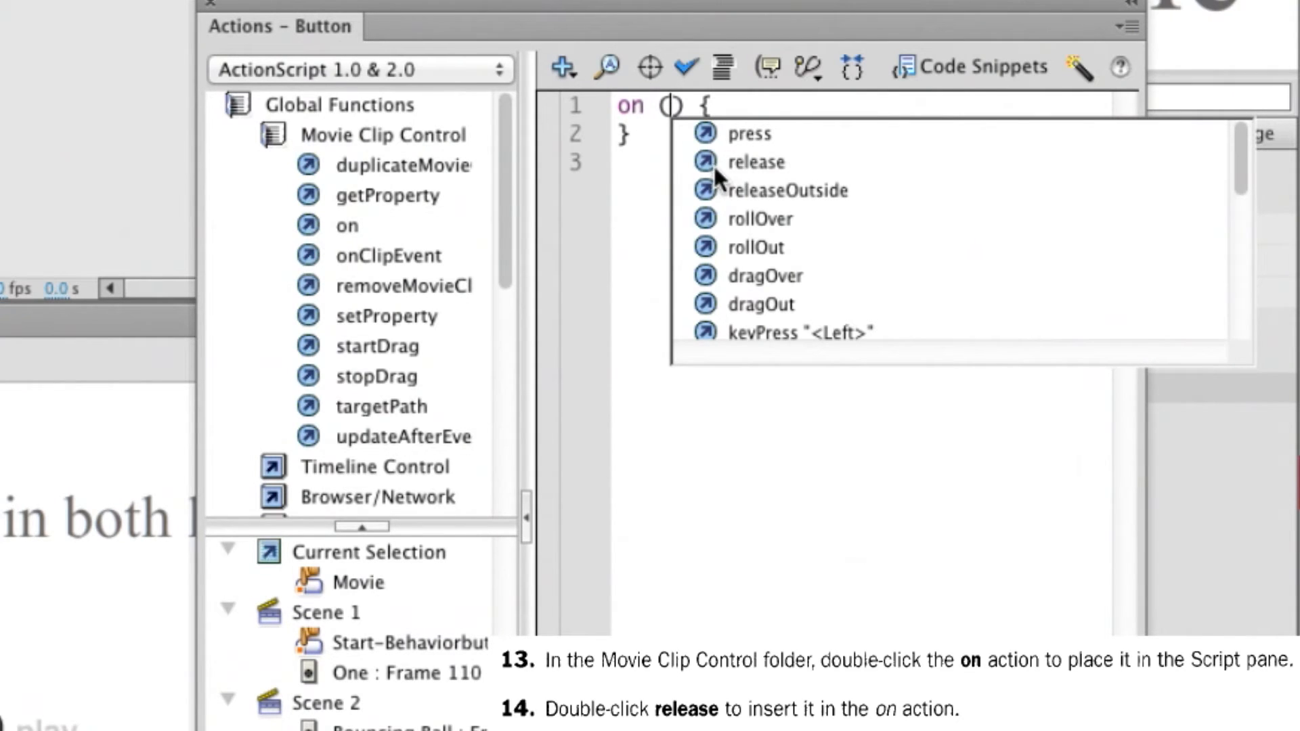
{"action": "double_click", "coordinate": [747, 164]}
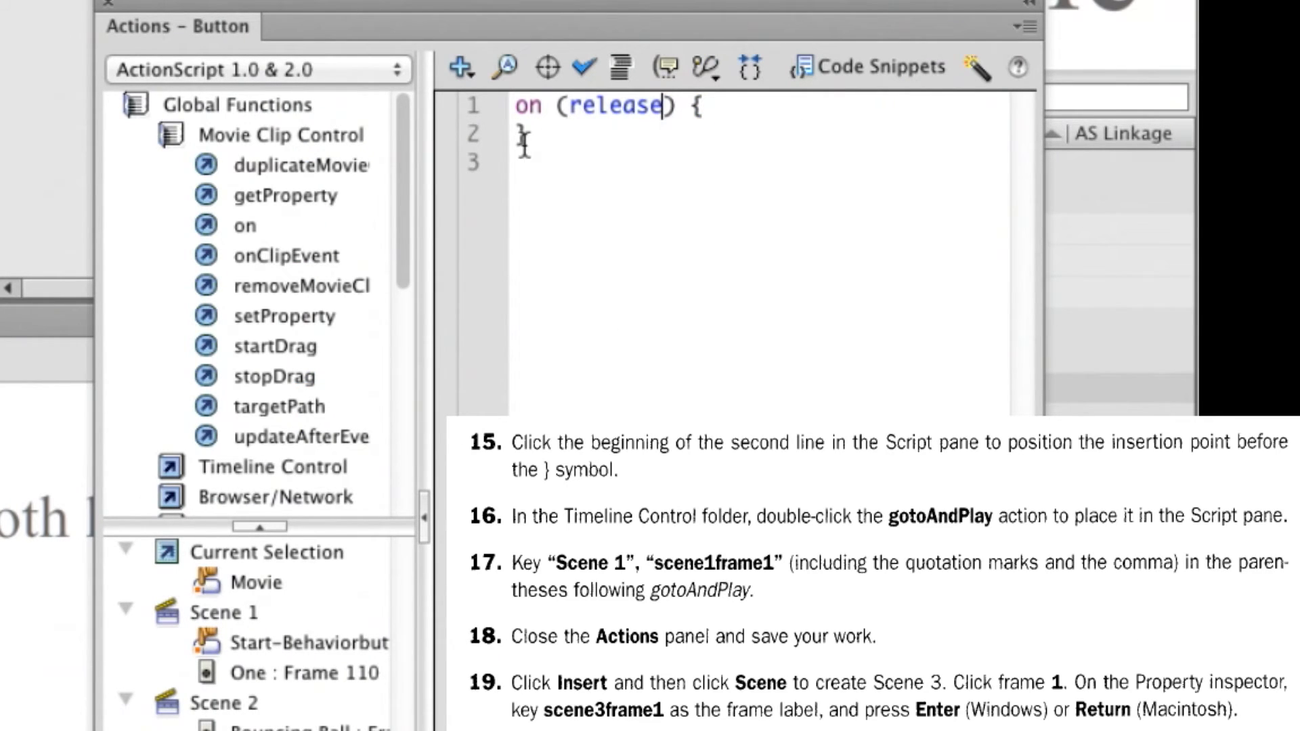
Insert a gotoAndPlay action from Timeline Control before the closing brace of the on (release) handler
{"action": "left_click", "coordinate": [519, 139]}
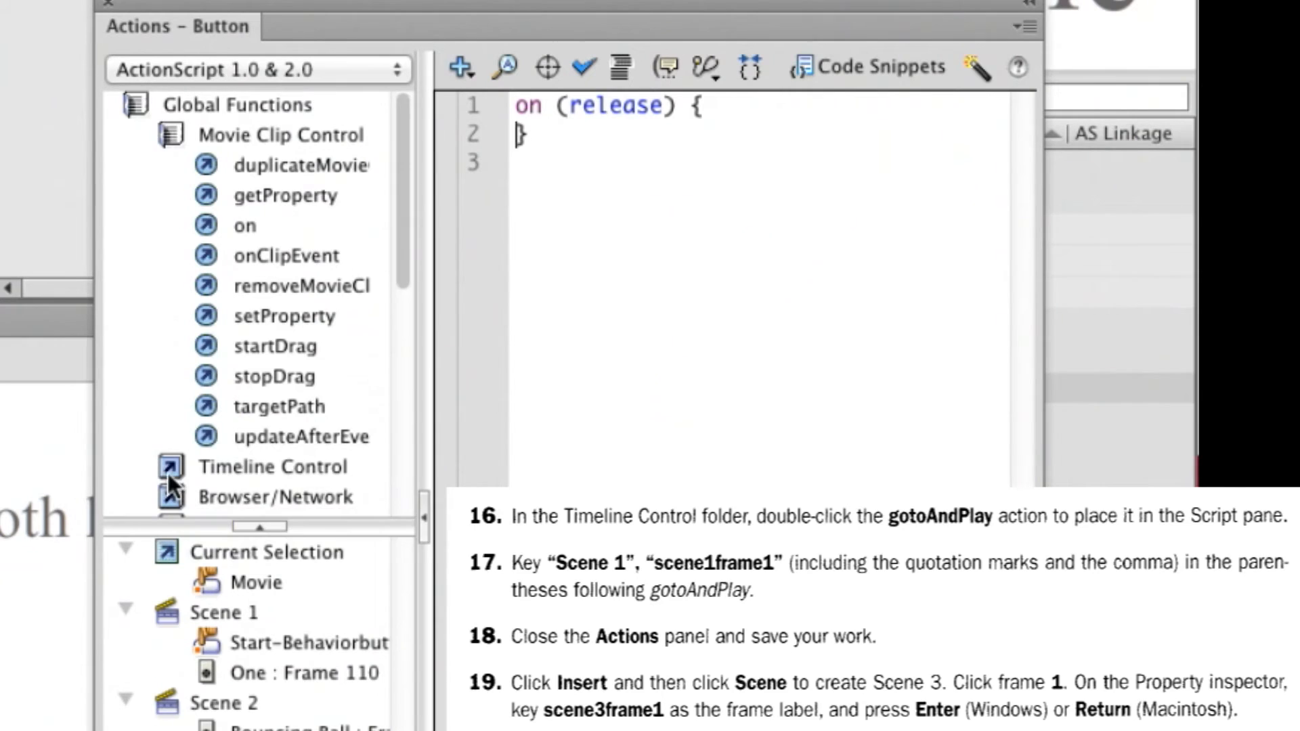
{"action": "scroll", "coordinate": [339, 274], "scroll_direction": "down", "scroll_amount": 3}
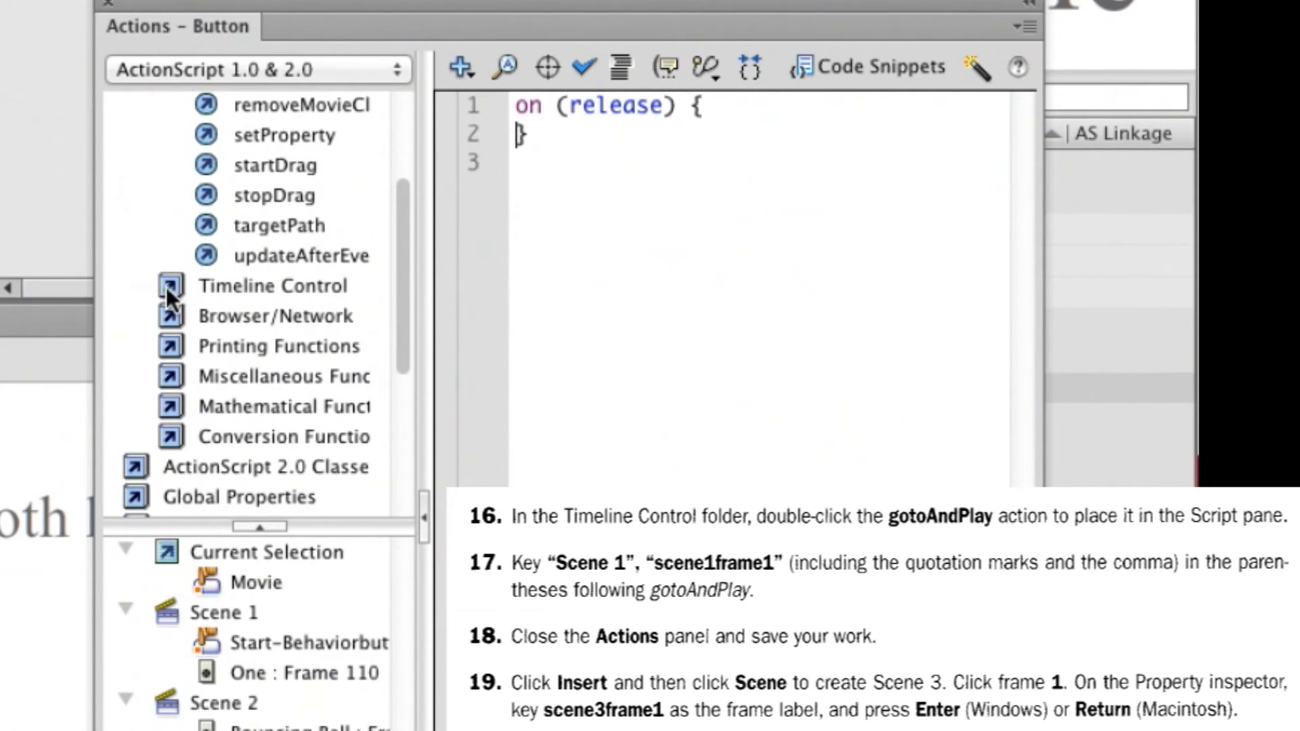
{"action": "left_click", "coordinate": [165, 287]}
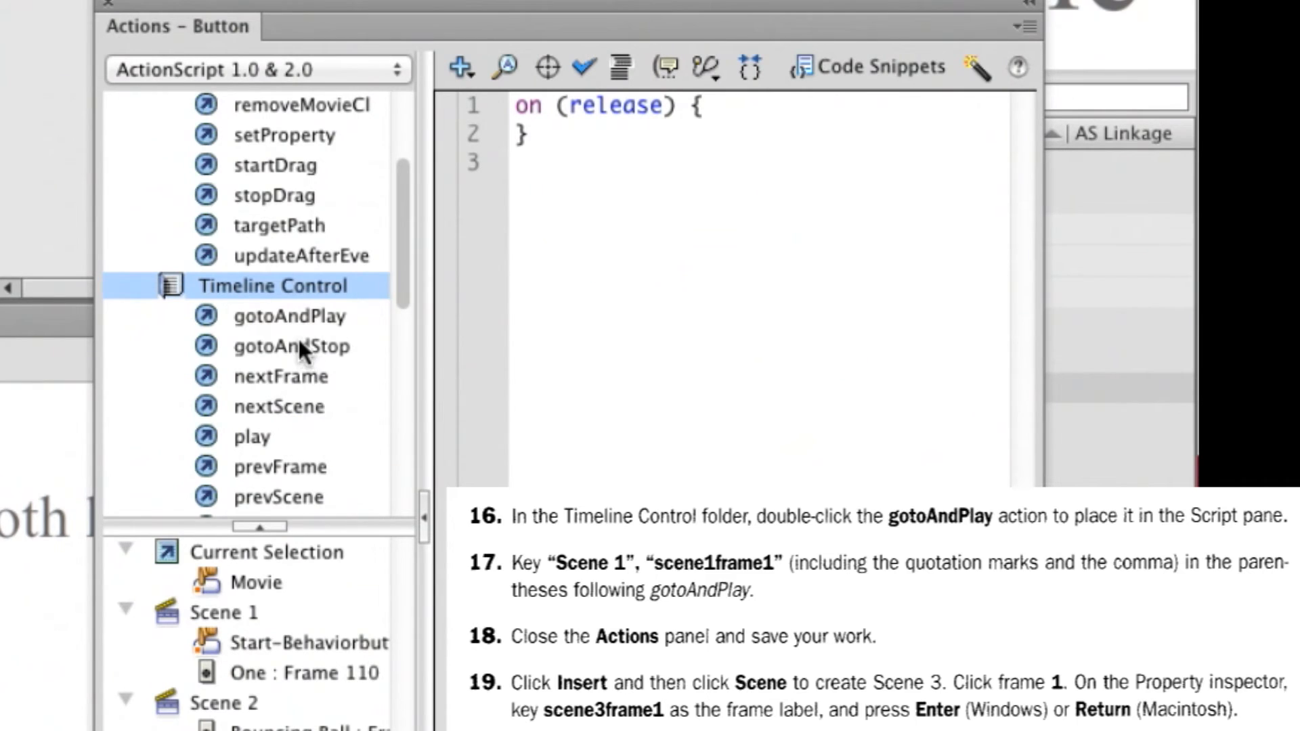
{"action": "left_click", "coordinate": [264, 317]}
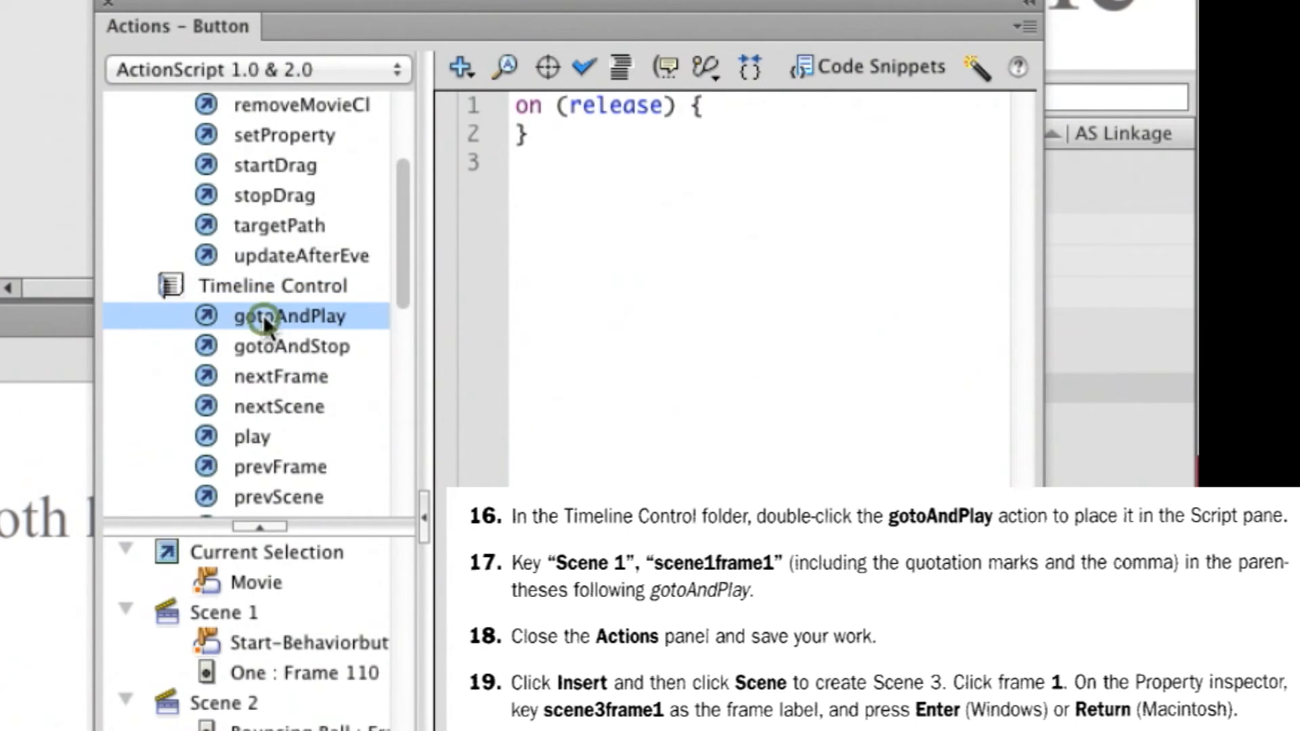
{"action": "double_click", "coordinate": [262, 314]}
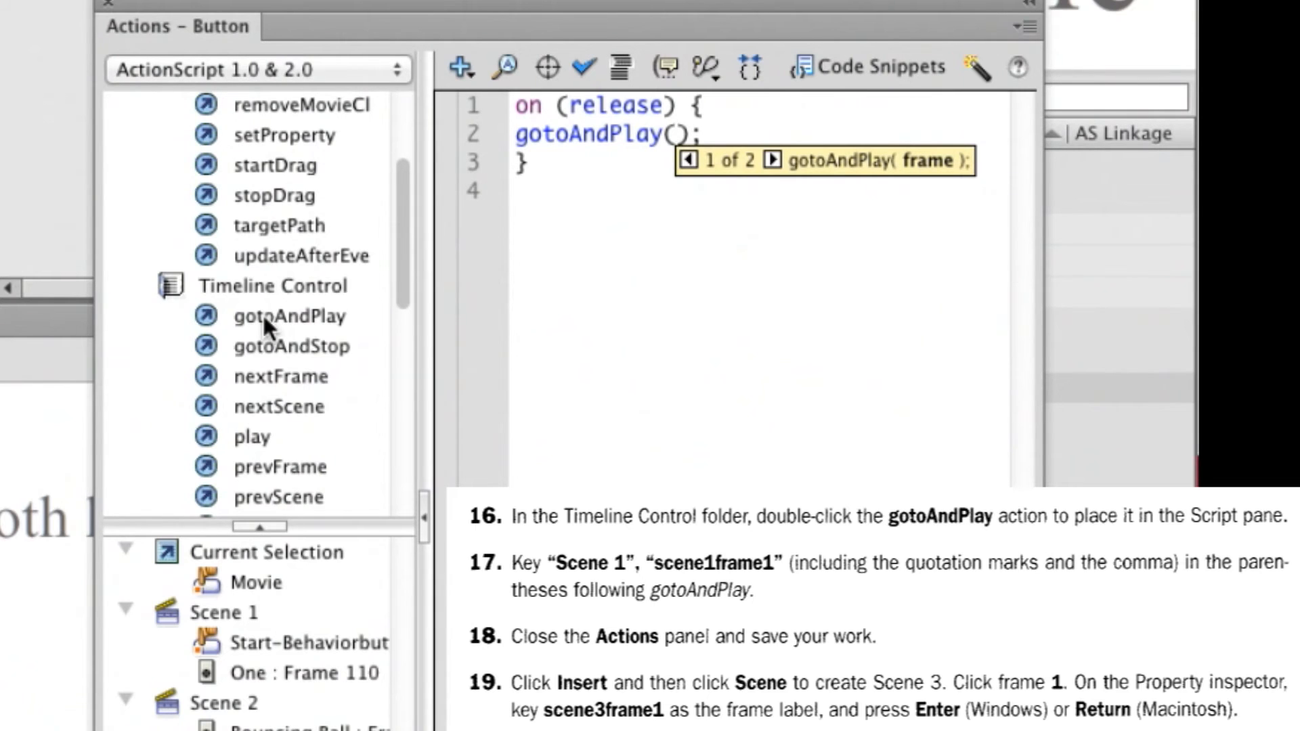
Enter "Scene 1", "scene1frame1" as the gotoAndPlay arguments and widen the Actions panel to show the full line
{"action": "left_click", "coordinate": [677, 134]}
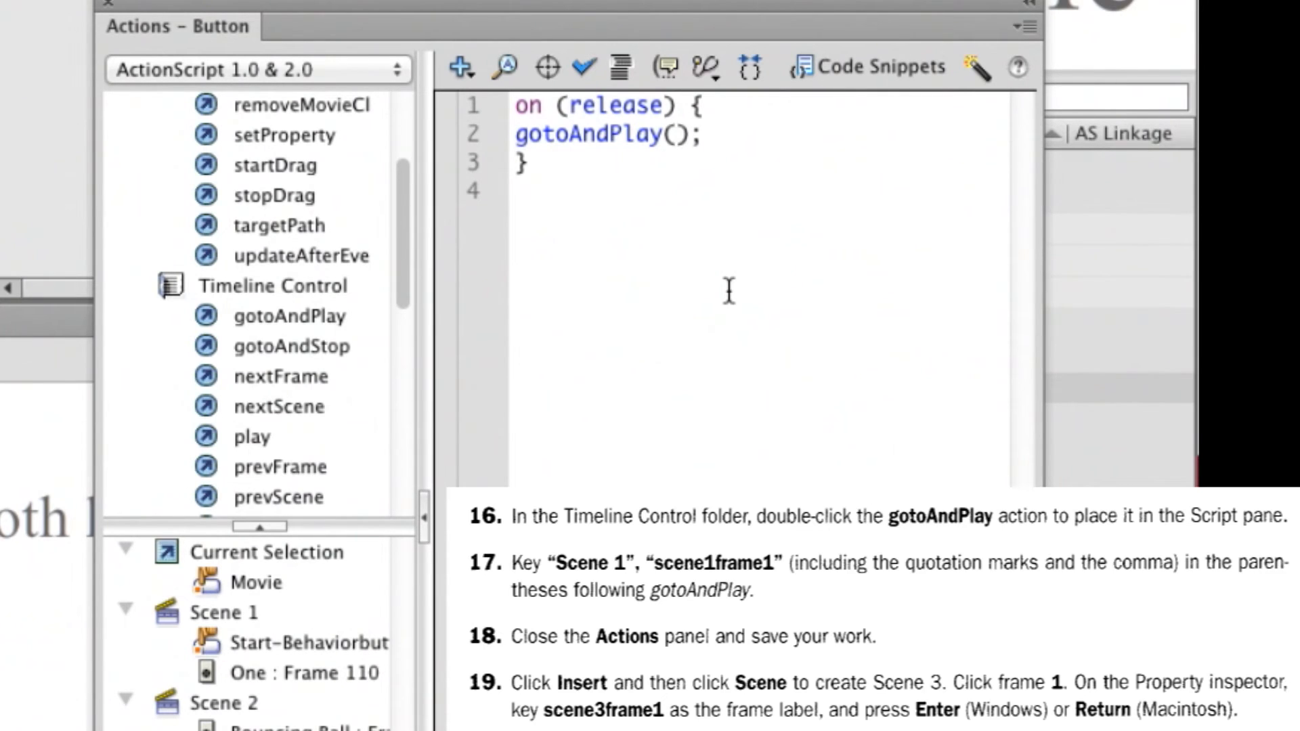
{"action": "type", "text": "\"Sc"}
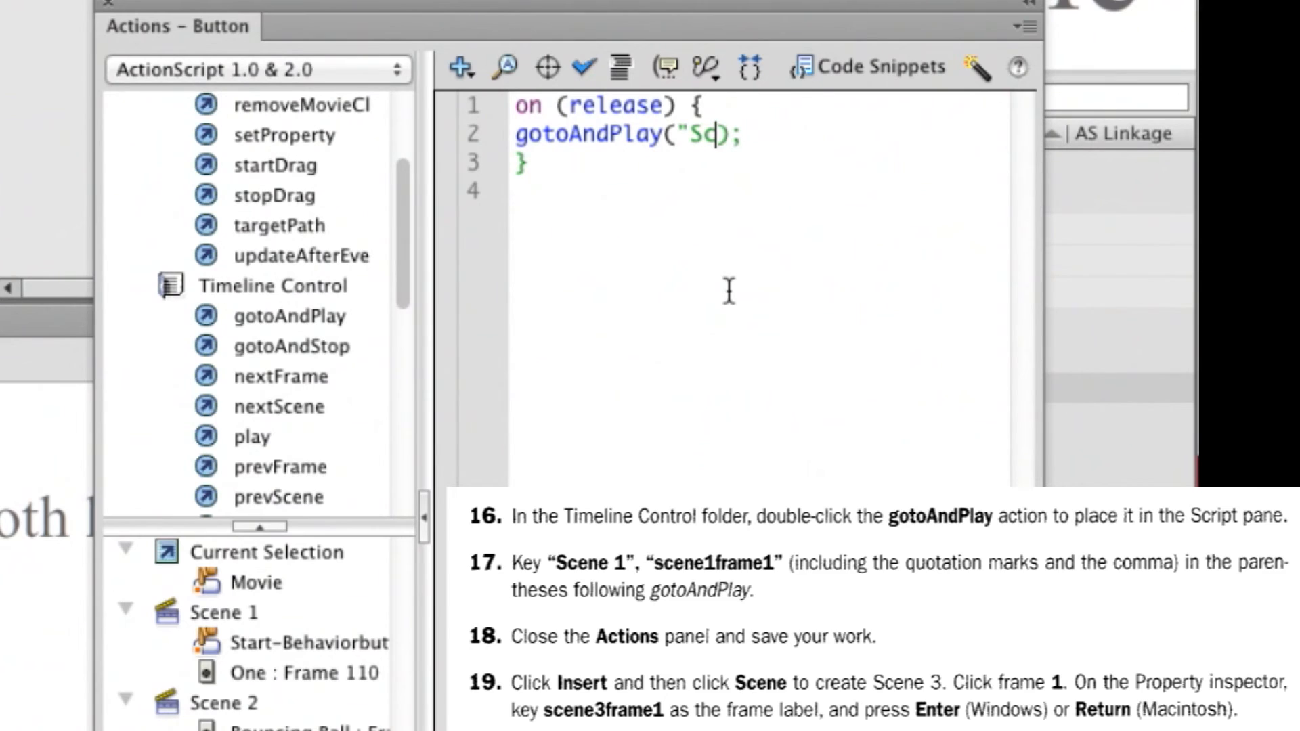
{"action": "type", "text": "ene 1\""}
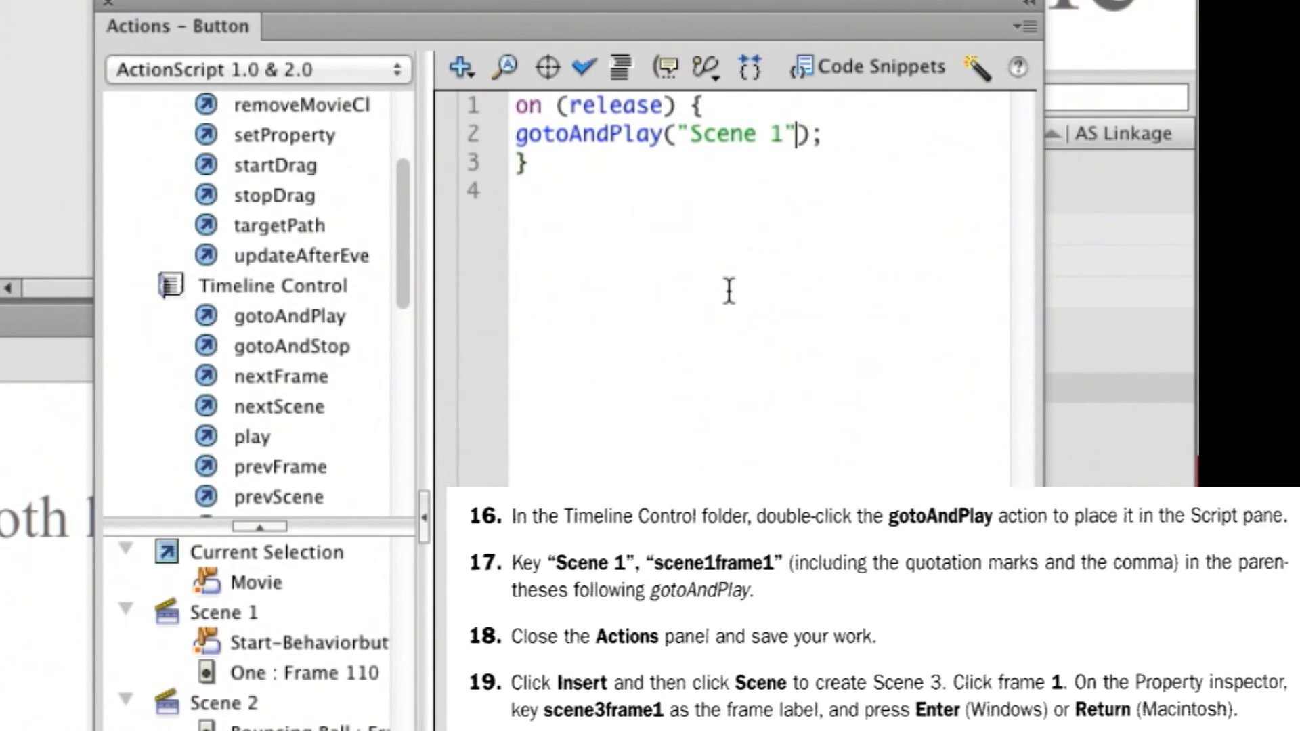
{"action": "type", "text": ", "}
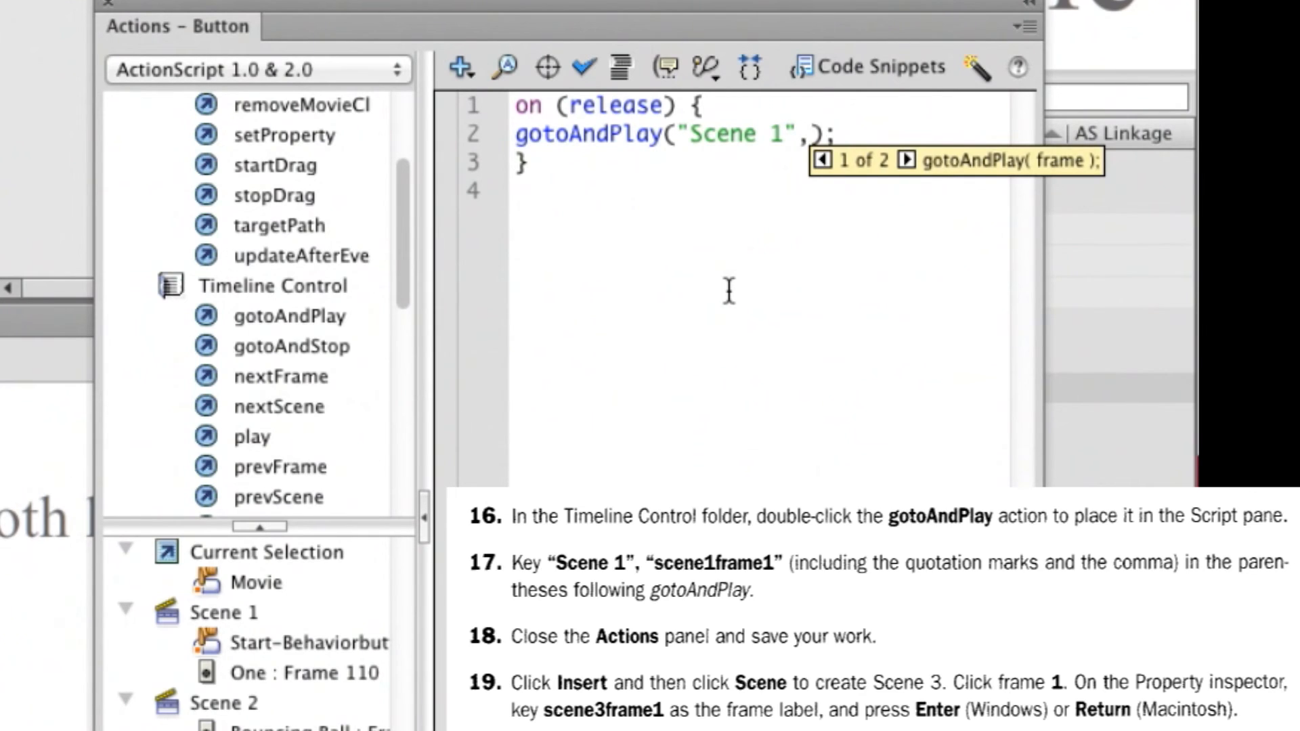
{"action": "type", "text": "\"scene"}
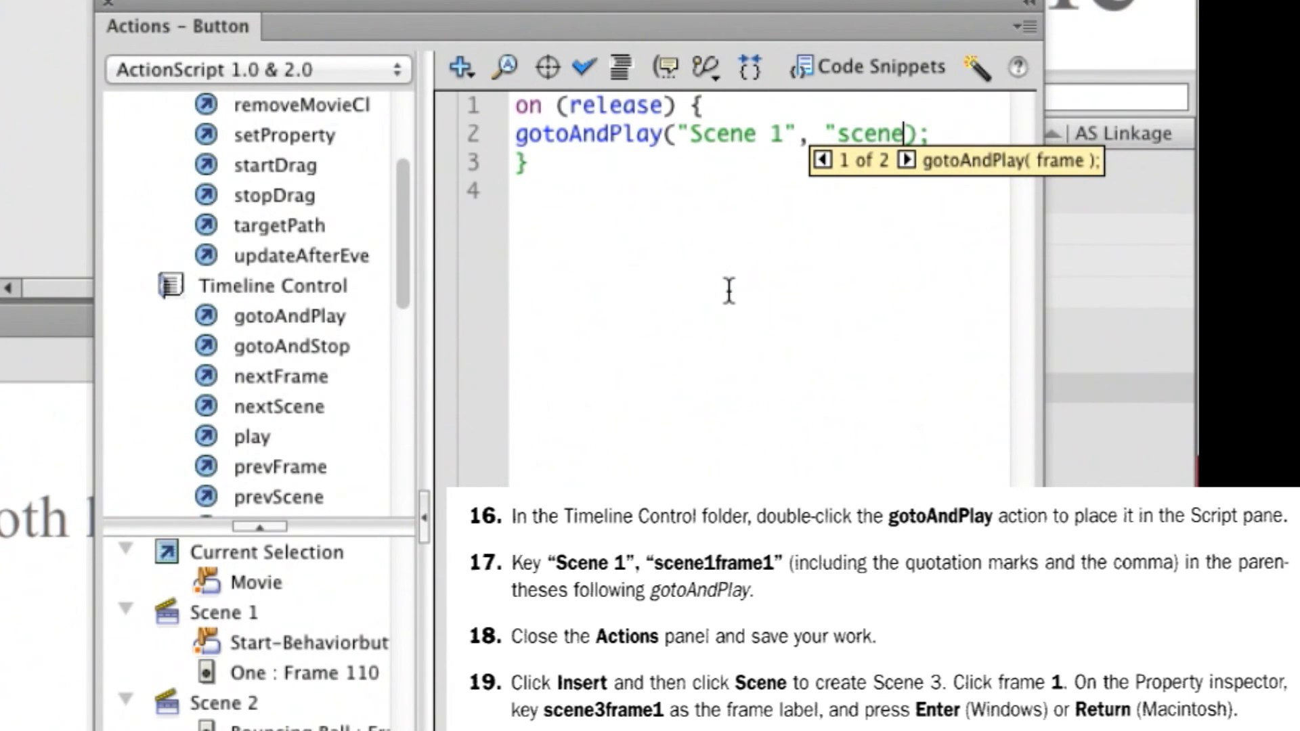
{"action": "type", "text": "1frame1"}
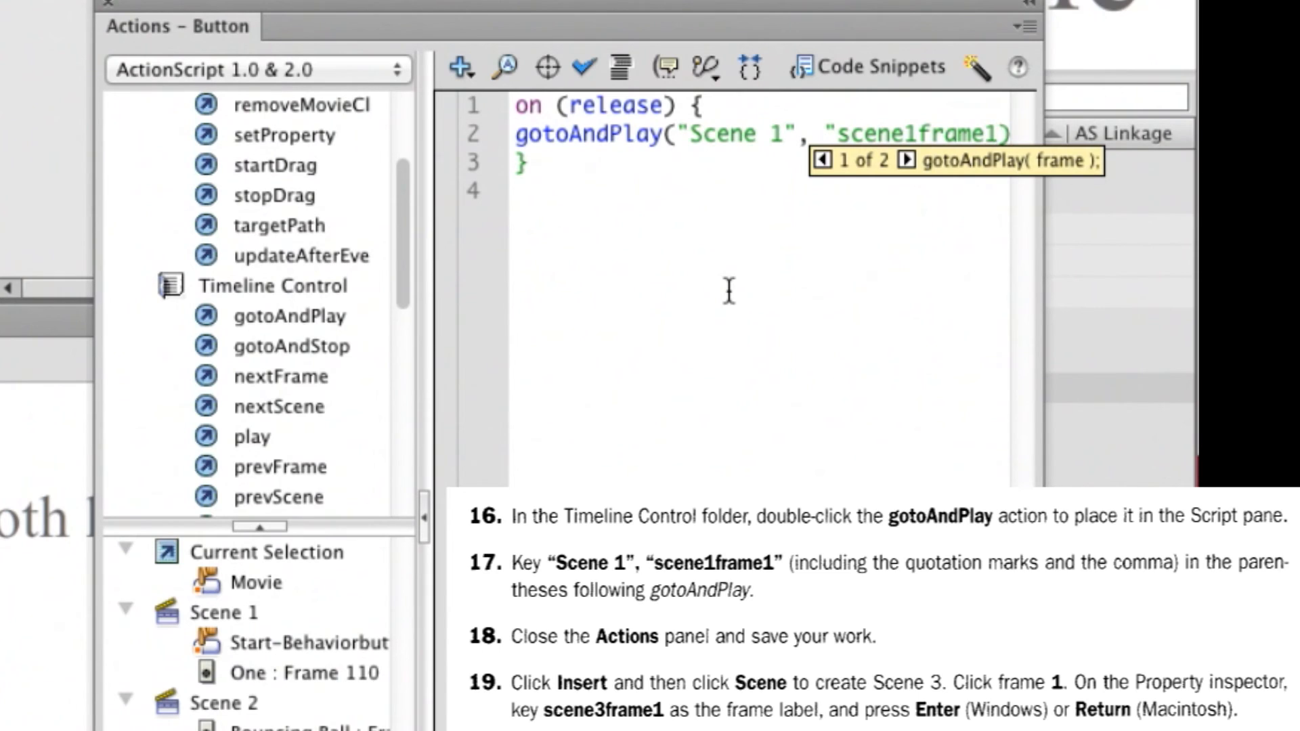
{"action": "type", "text": "\""}
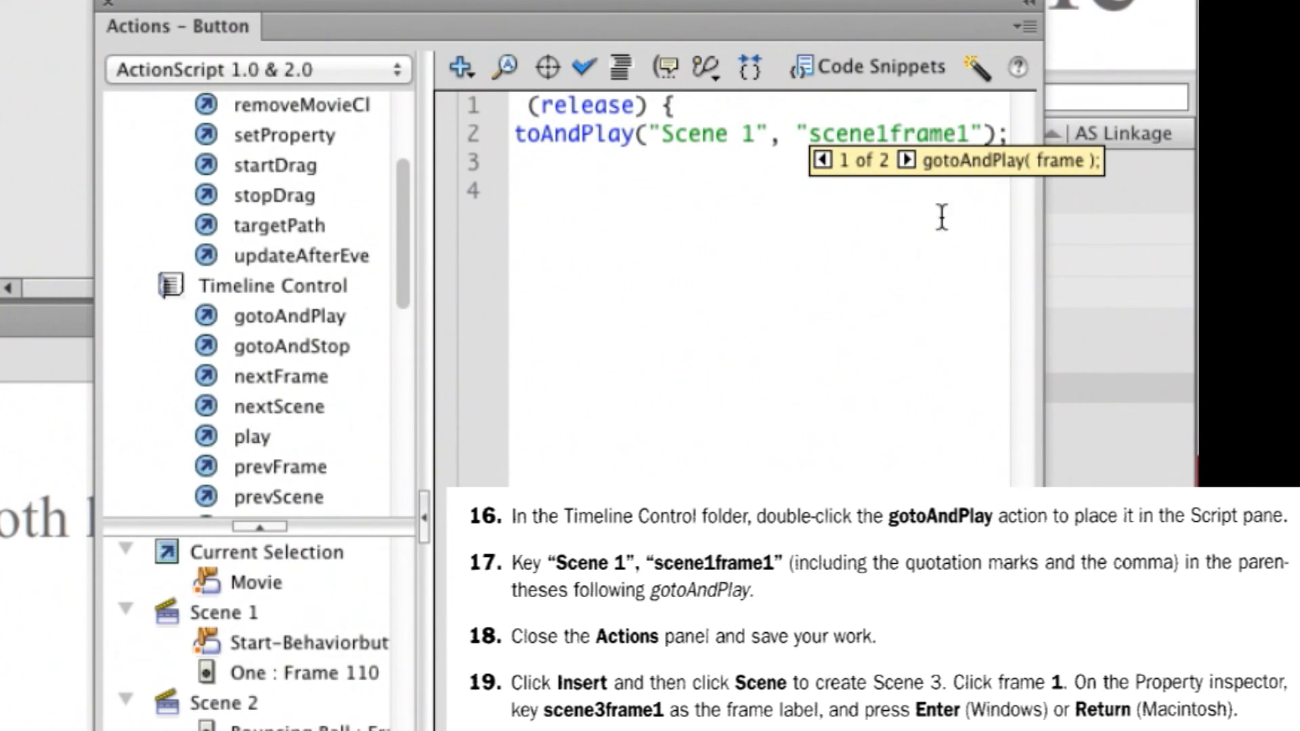
{"action": "left_click", "coordinate": [790, 313]}
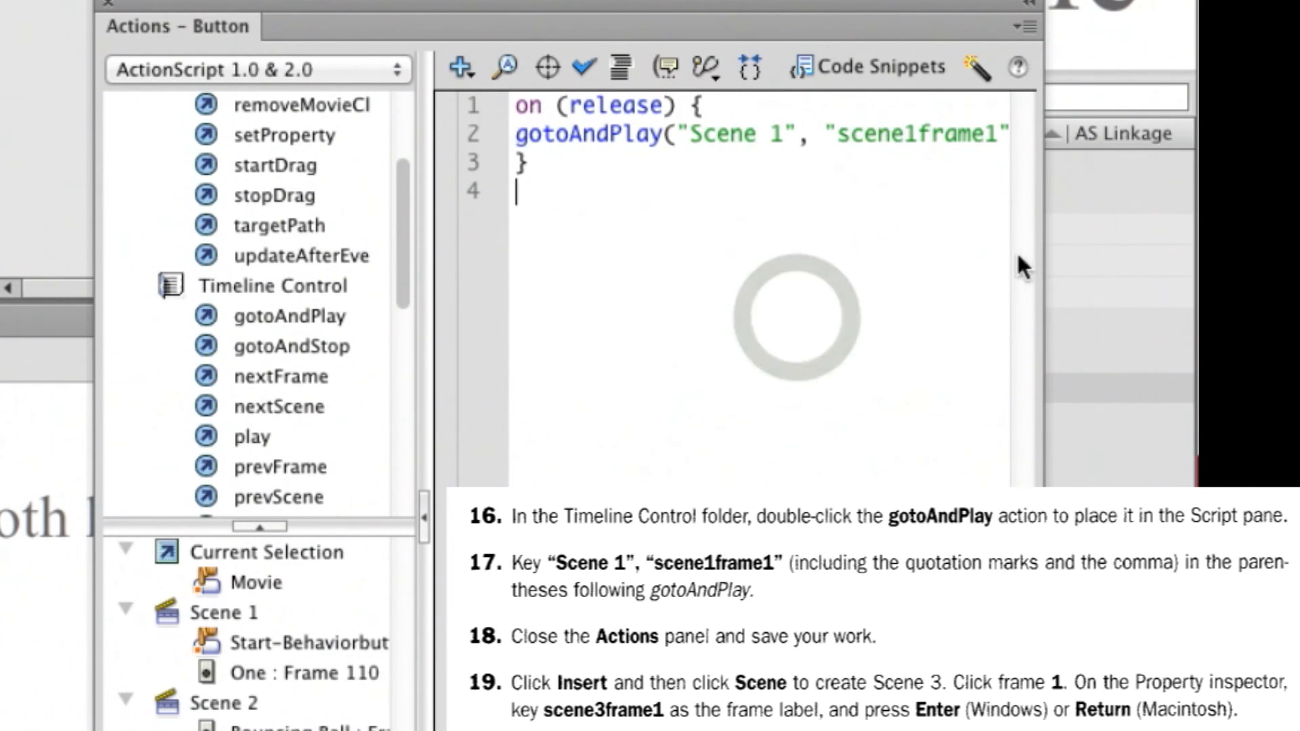
{"action": "left_click_drag", "start_coordinate": [1050, 229], "coordinate": [1087, 228]}
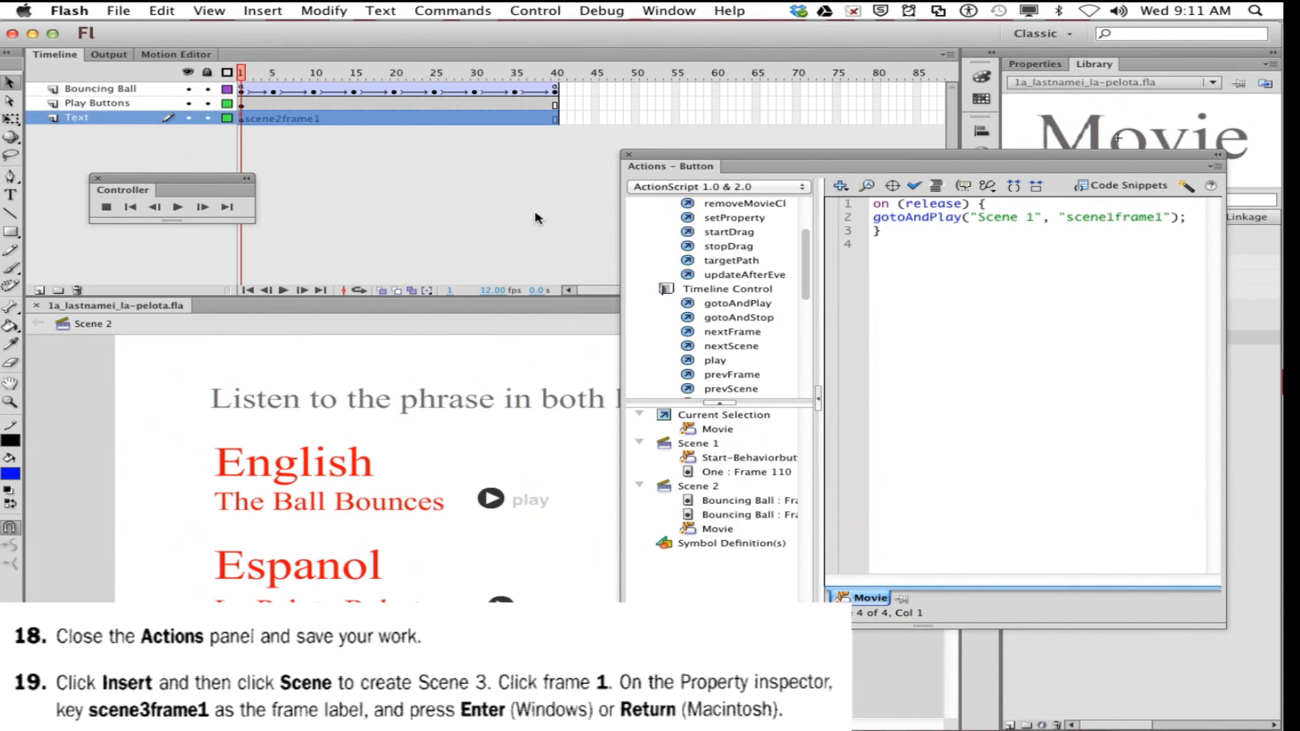
Close the Actions panel and make sure the document is saved
{"action": "left_click", "coordinate": [628, 154]}
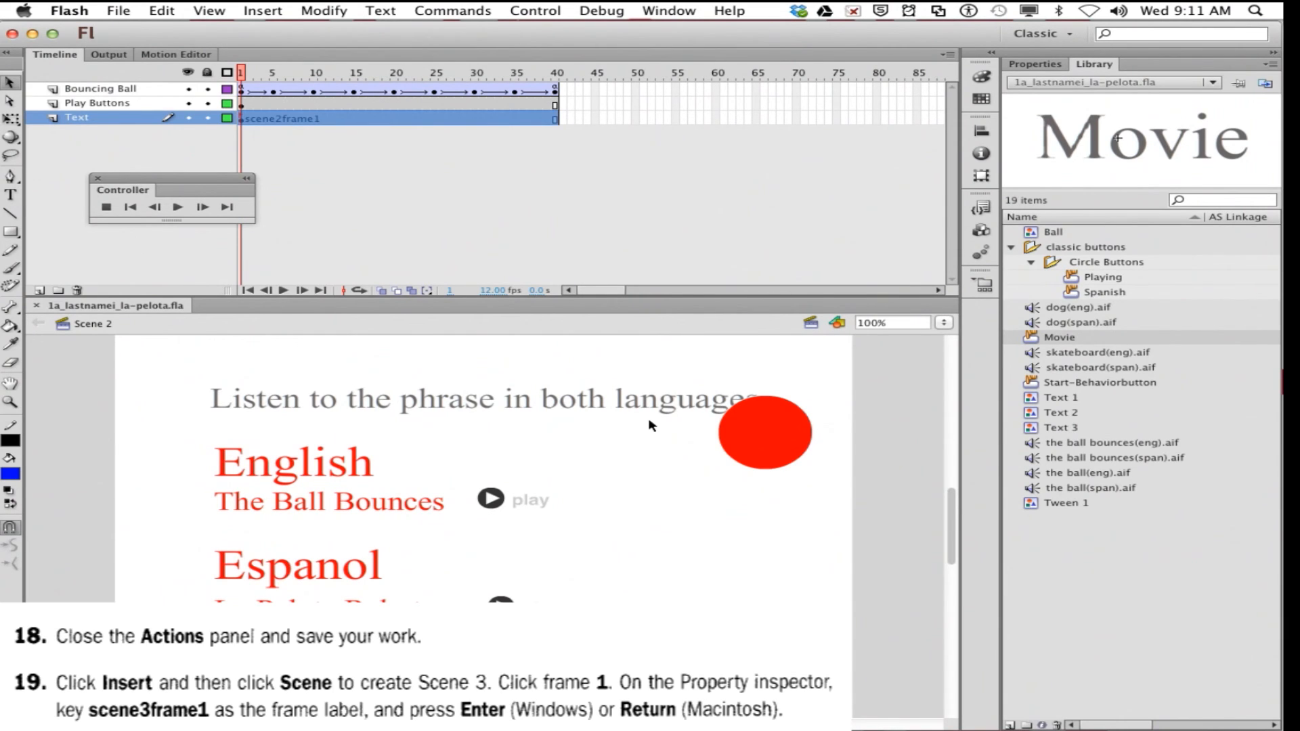
{"action": "left_click", "coordinate": [118, 11]}
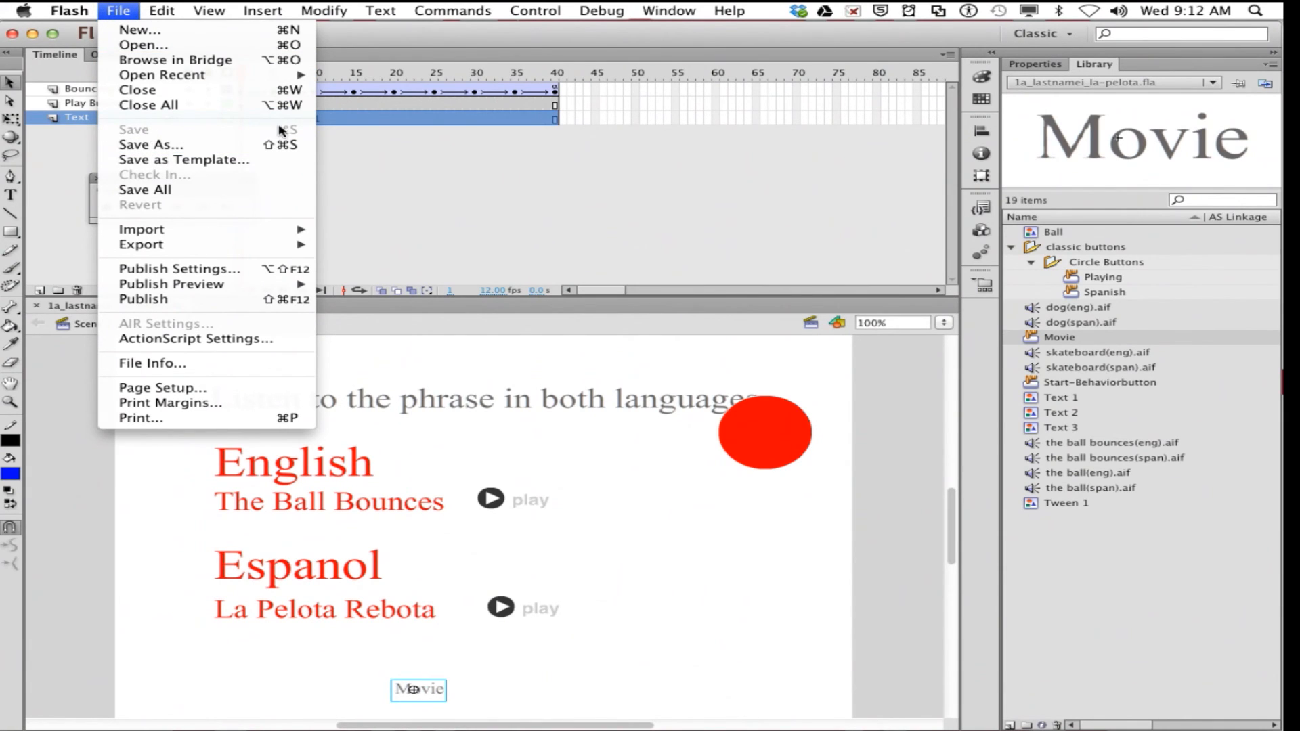
{"action": "left_click", "coordinate": [476, 174]}
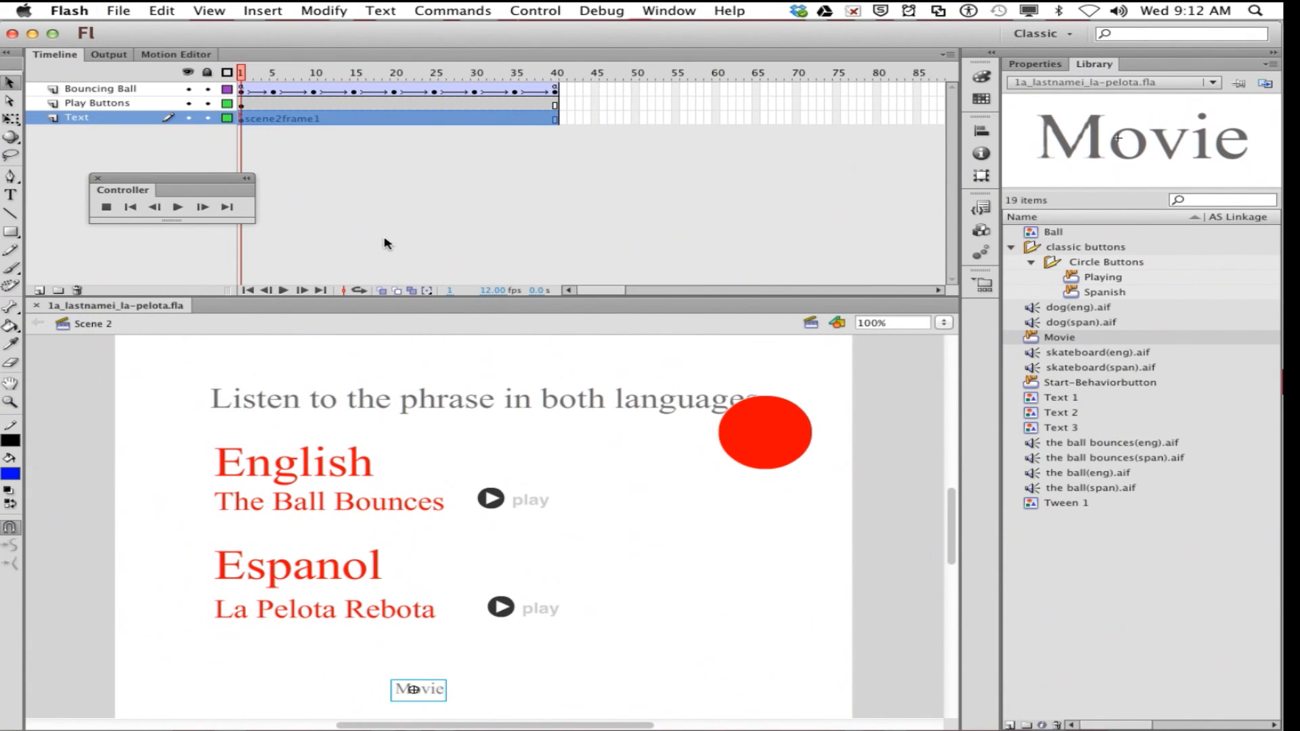